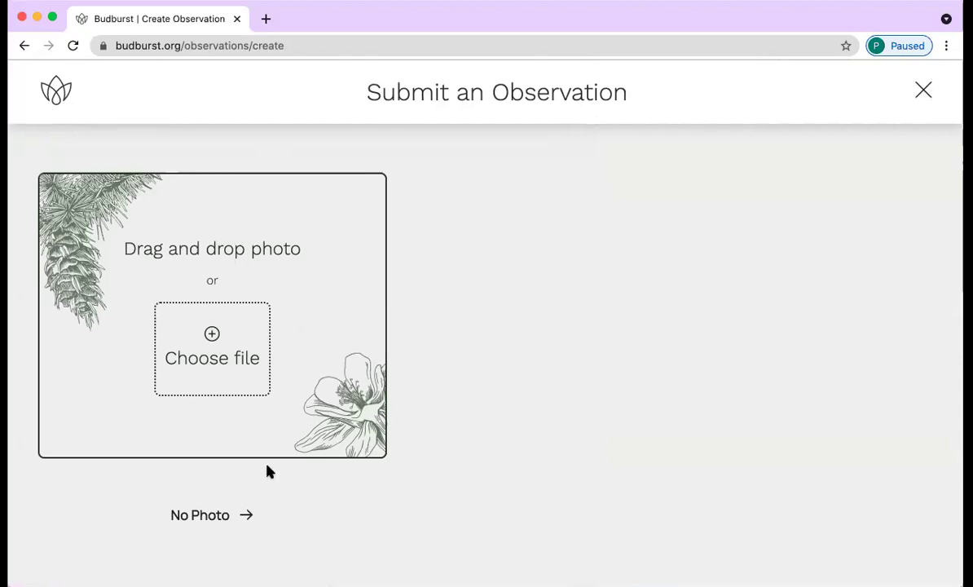
Step: Skip the photo and choose the general common milkweed (Asclepias syriaca) species entry without a saved location as the observed plant
{"action": "left_click", "coordinate": [204, 515]}
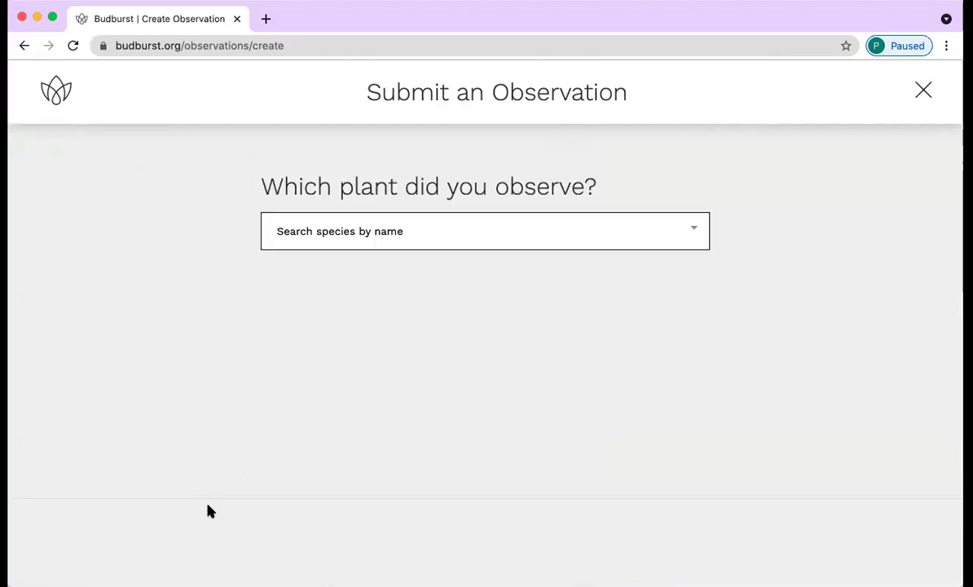
{"action": "left_click", "coordinate": [477, 226]}
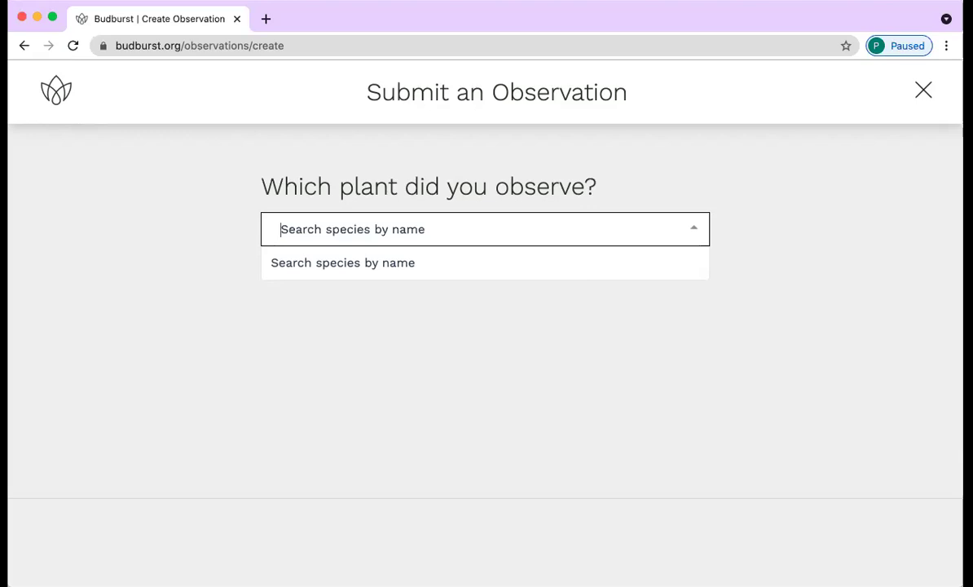
{"action": "type", "text": "common "}
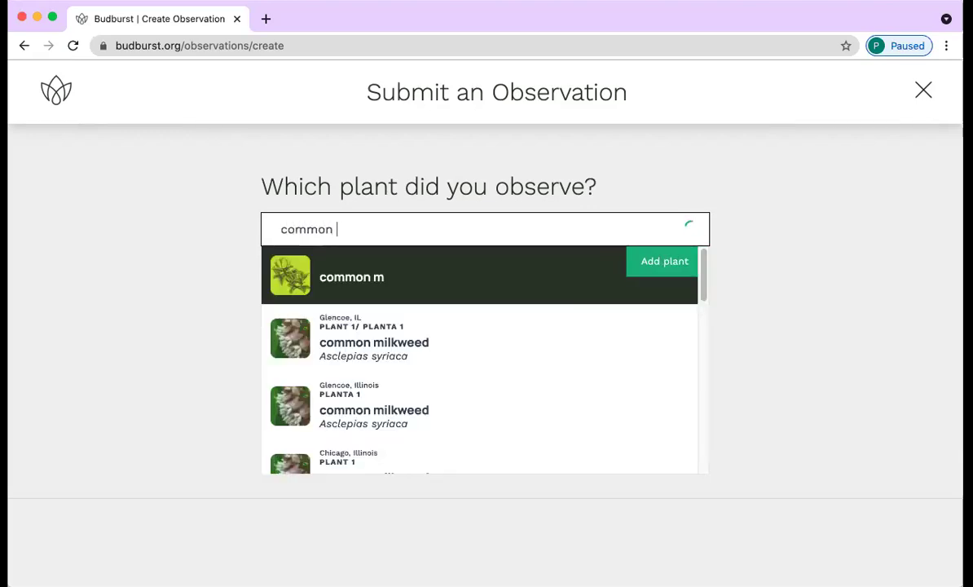
{"action": "type", "text": "milkweed"}
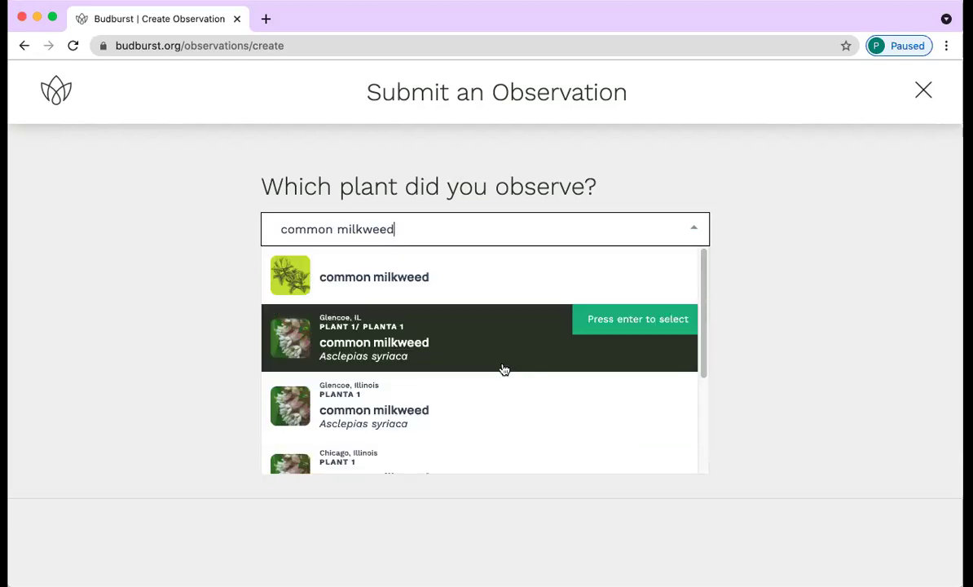
{"action": "scroll", "coordinate": [505, 370], "scroll_direction": "down", "scroll_amount": 1}
{"action": "scroll", "coordinate": [504, 370], "scroll_direction": "down", "scroll_amount": 1}
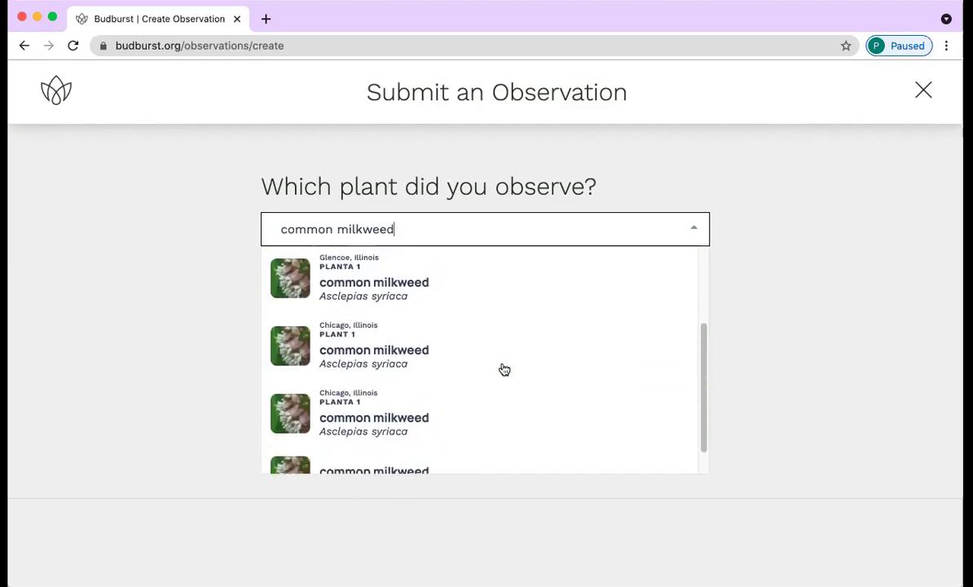
{"action": "scroll", "coordinate": [504, 370], "scroll_direction": "down", "scroll_amount": 1}
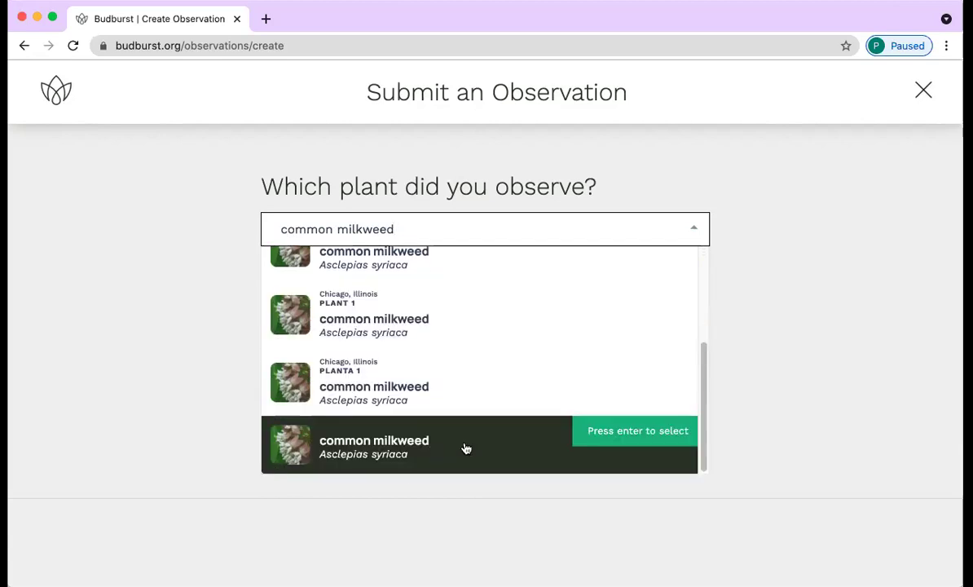
{"action": "left_click", "coordinate": [616, 439]}
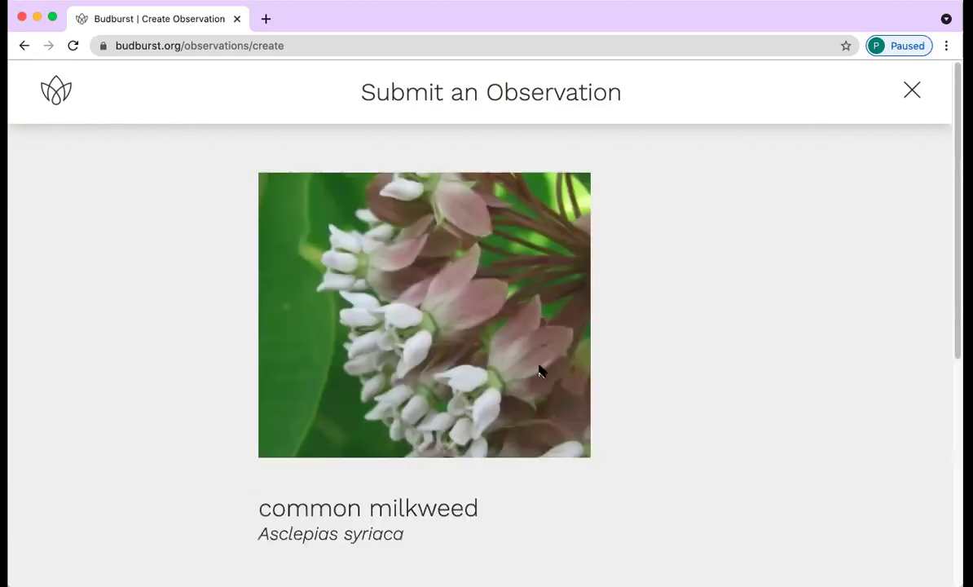
Step: Examine the overview, identification hints, family and plant group on the common milkweed species page
{"action": "scroll", "coordinate": [539, 371], "scroll_direction": "down", "scroll_amount": 5}
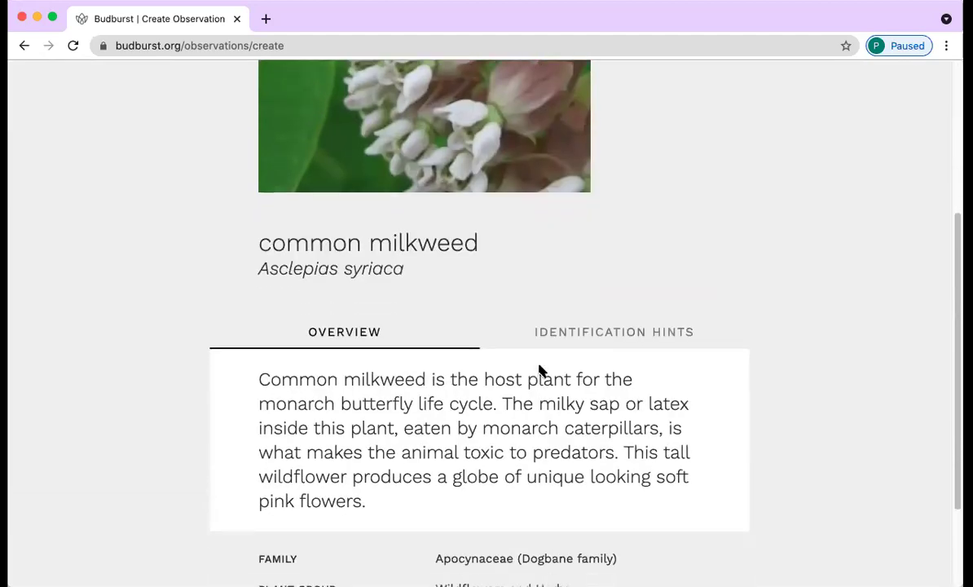
{"action": "scroll", "coordinate": [539, 371], "scroll_direction": "up", "scroll_amount": 1}
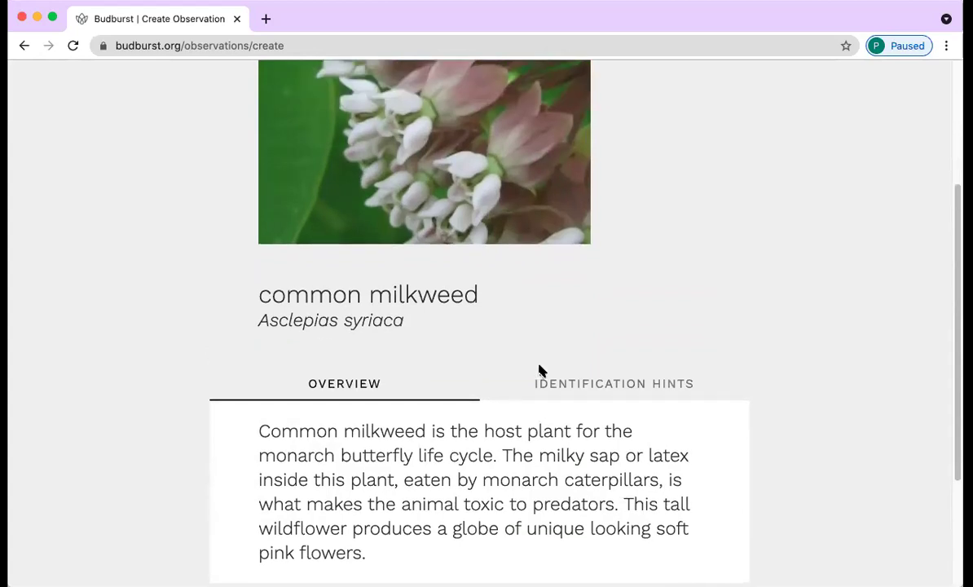
{"action": "scroll", "coordinate": [539, 371], "scroll_direction": "down", "scroll_amount": 3}
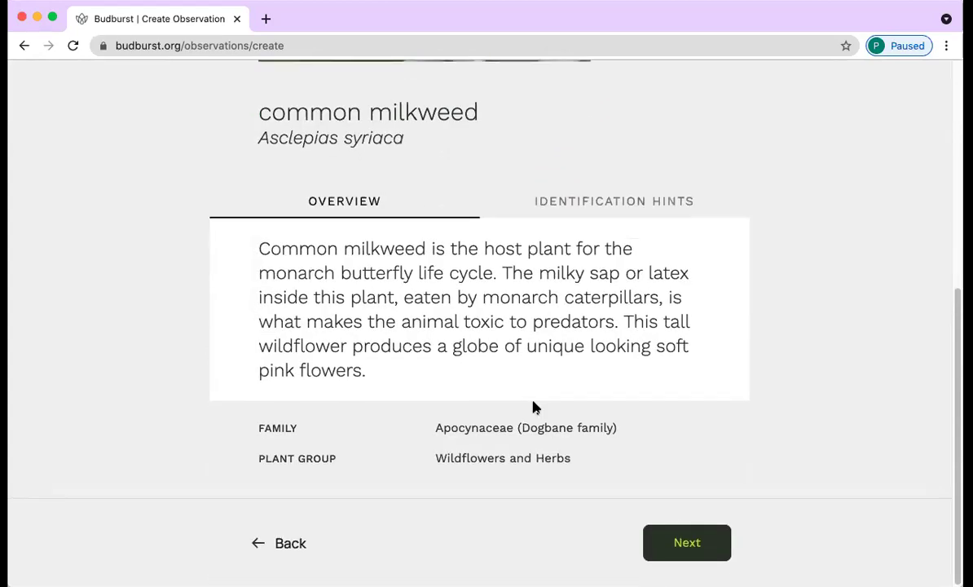
{"action": "scroll", "coordinate": [536, 408], "scroll_direction": "up", "scroll_amount": 2}
{"action": "scroll", "coordinate": [531, 431], "scroll_direction": "down", "scroll_amount": 1}
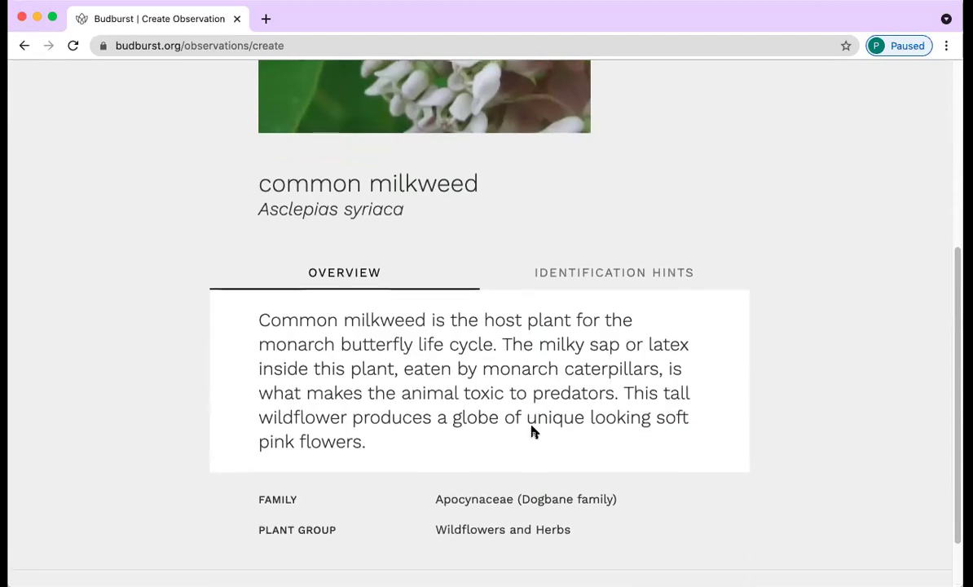
{"action": "left_click_drag", "start_coordinate": [510, 359], "coordinate": [363, 336]}
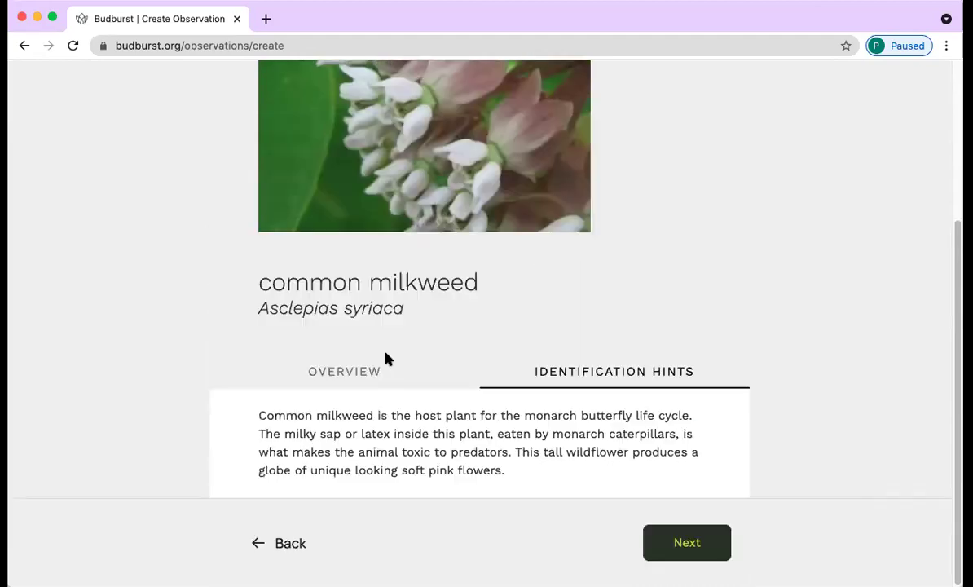
{"action": "left_click", "coordinate": [377, 368]}
{"action": "scroll", "coordinate": [377, 369], "scroll_direction": "down", "scroll_amount": 3}
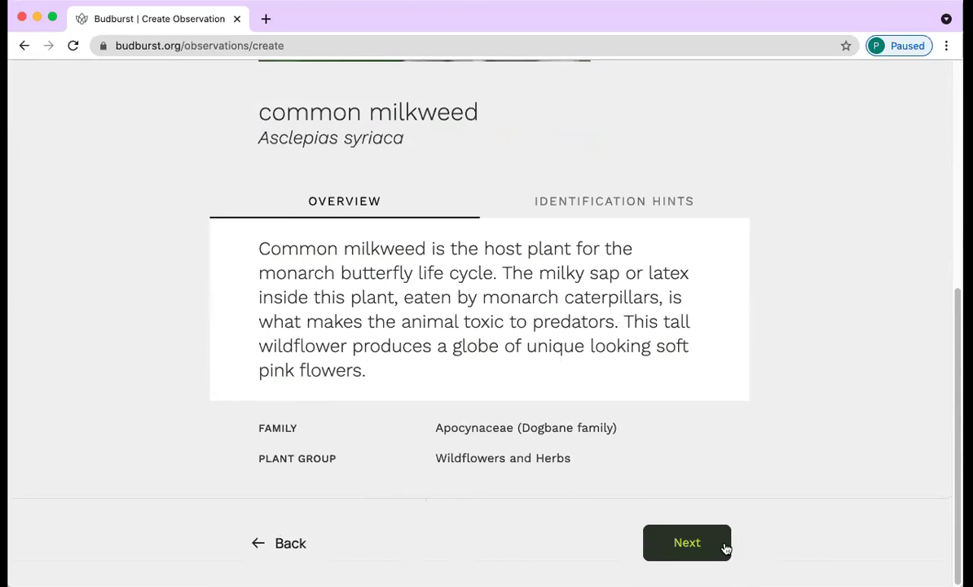
Step: Accept the species and set the plant's location to Chicago, IL, USA
{"action": "left_click", "coordinate": [688, 543]}
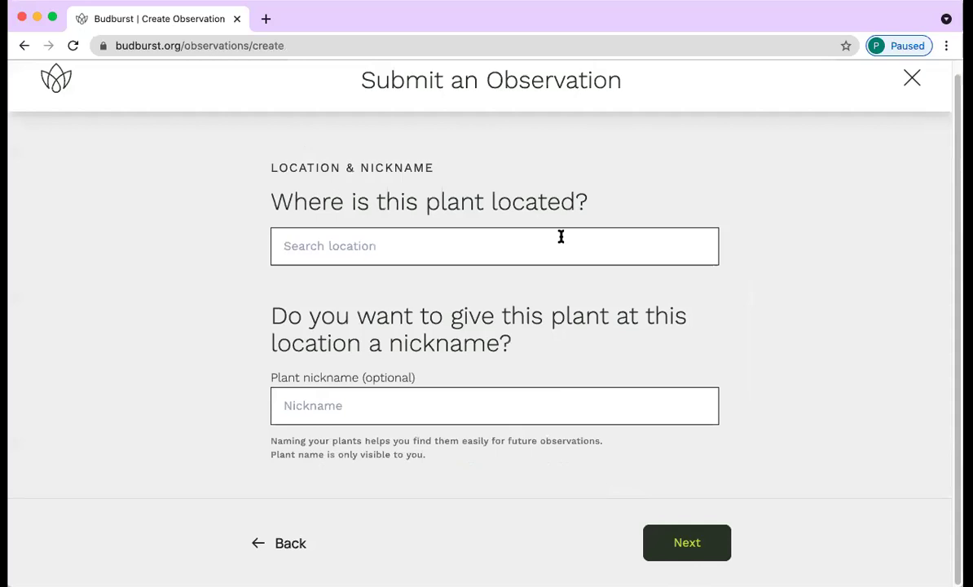
{"action": "left_click", "coordinate": [513, 241]}
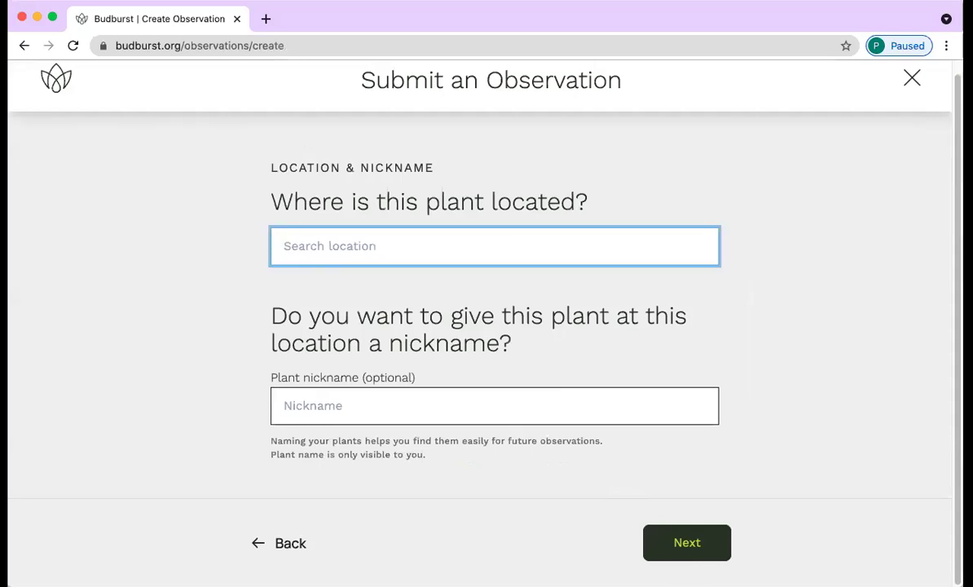
{"action": "type", "text": "Ch"}
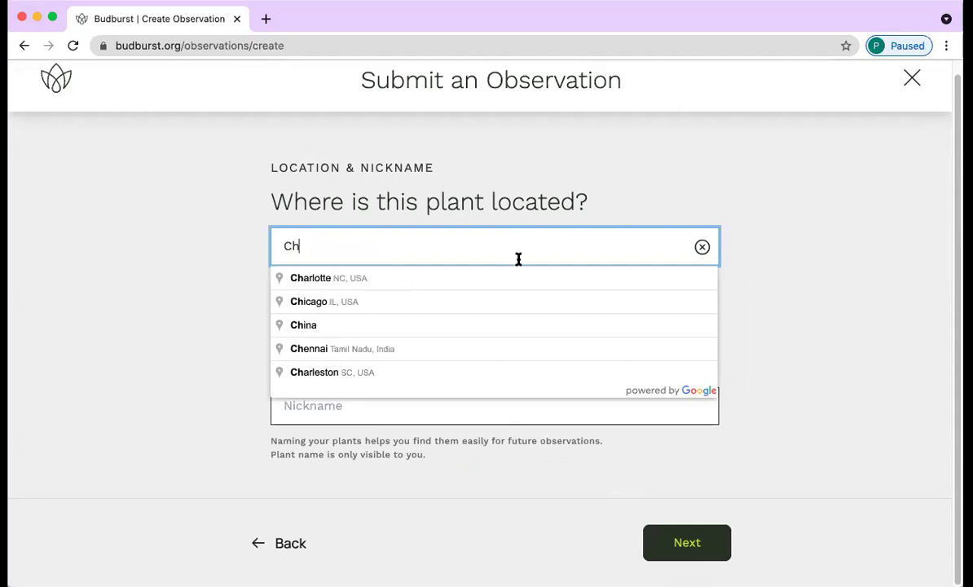
{"action": "left_click", "coordinate": [424, 300]}
Step: Give the plant the nickname Plant 1 and continue to the observation type
{"action": "scroll", "coordinate": [624, 339], "scroll_direction": "down", "scroll_amount": 5}
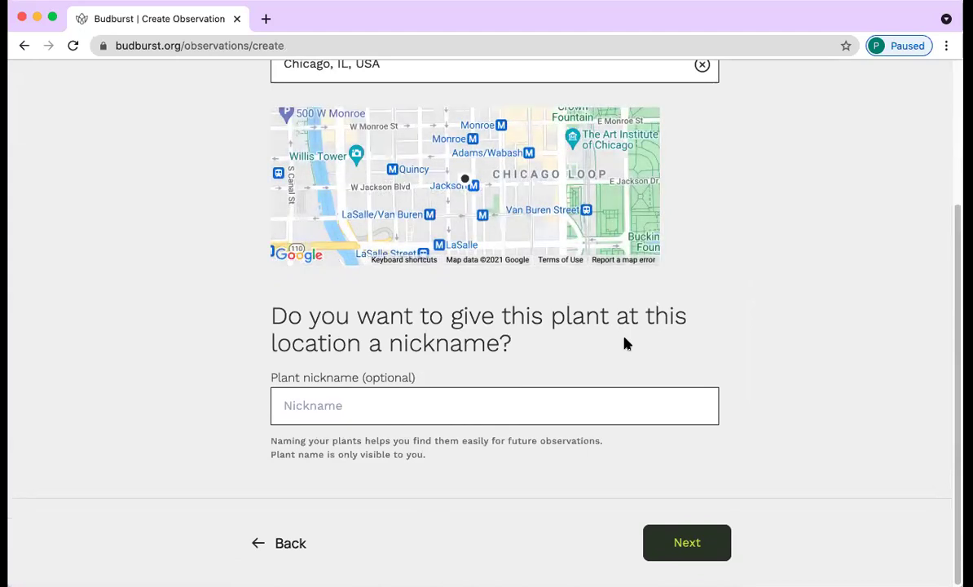
{"action": "left_click", "coordinate": [485, 394]}
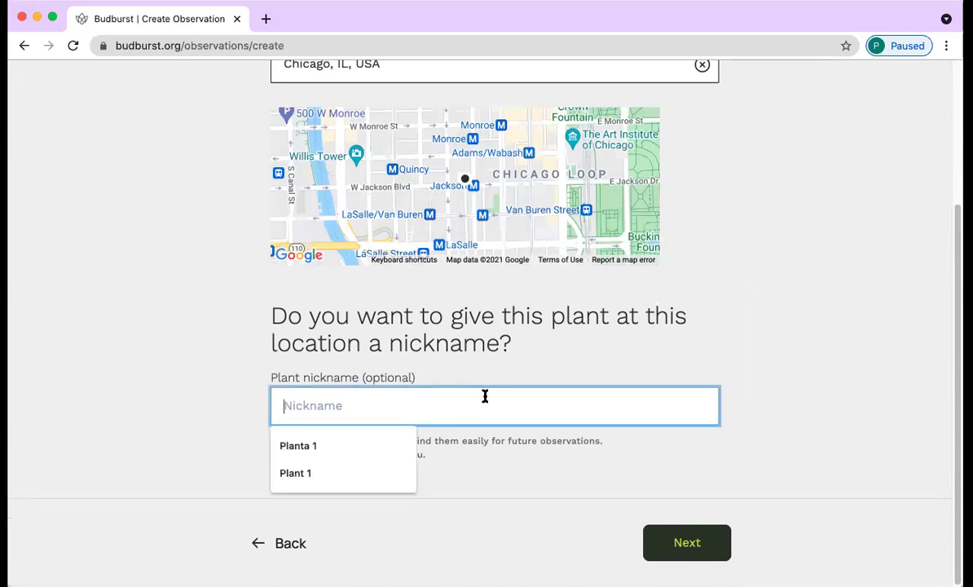
{"action": "left_click", "coordinate": [362, 472]}
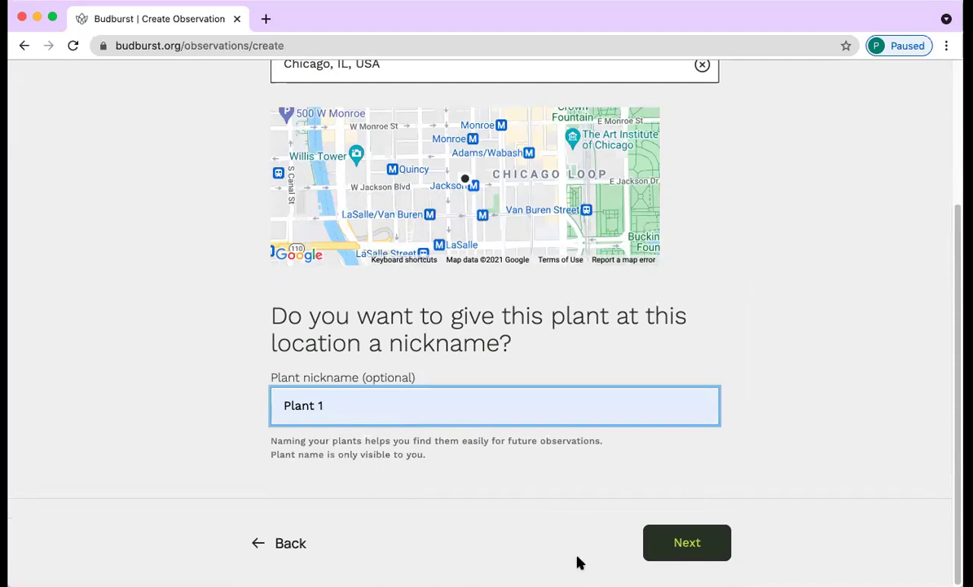
{"action": "left_click", "coordinate": [651, 540]}
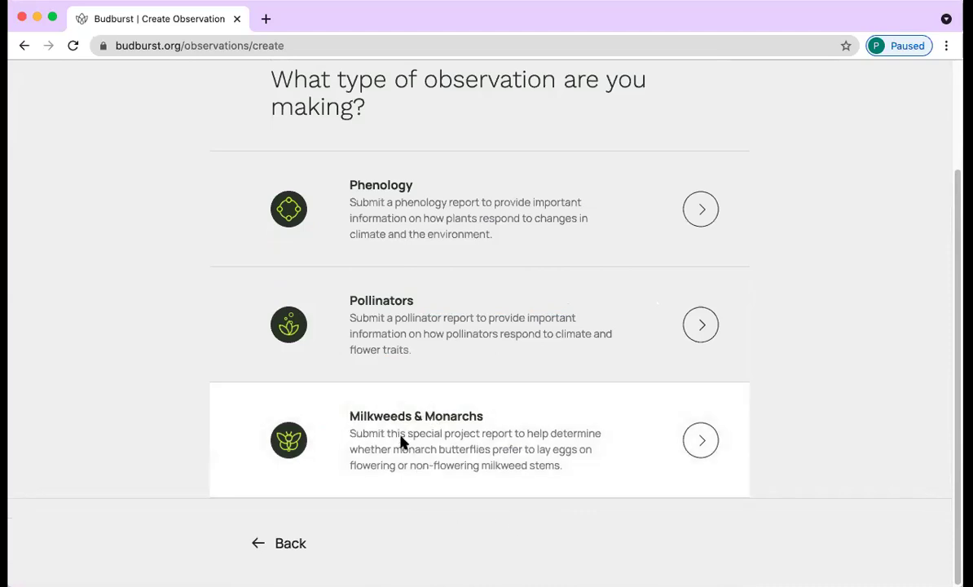
Step: Choose a Milkweeds & Monarchs observation and name the patch Patch 1
{"action": "left_click", "coordinate": [401, 442]}
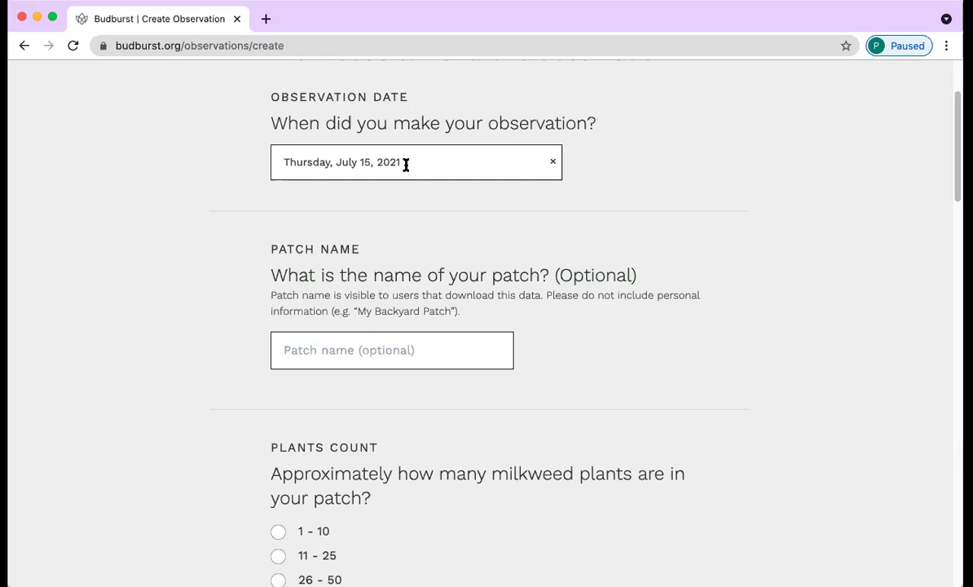
{"action": "scroll", "coordinate": [415, 293], "scroll_direction": "down", "scroll_amount": 3}
{"action": "left_click", "coordinate": [397, 234]}
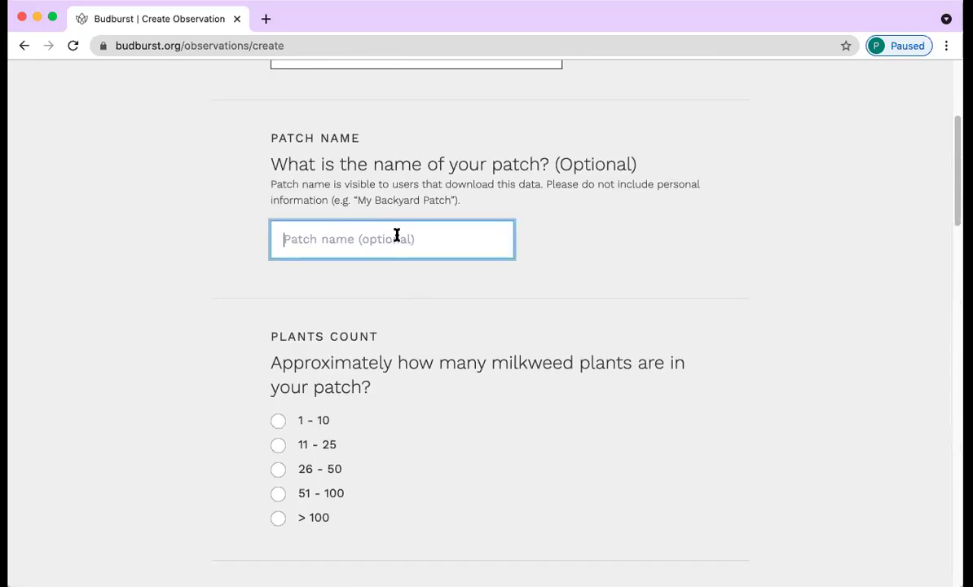
{"action": "scroll", "coordinate": [473, 396], "scroll_direction": "down", "scroll_amount": 1}
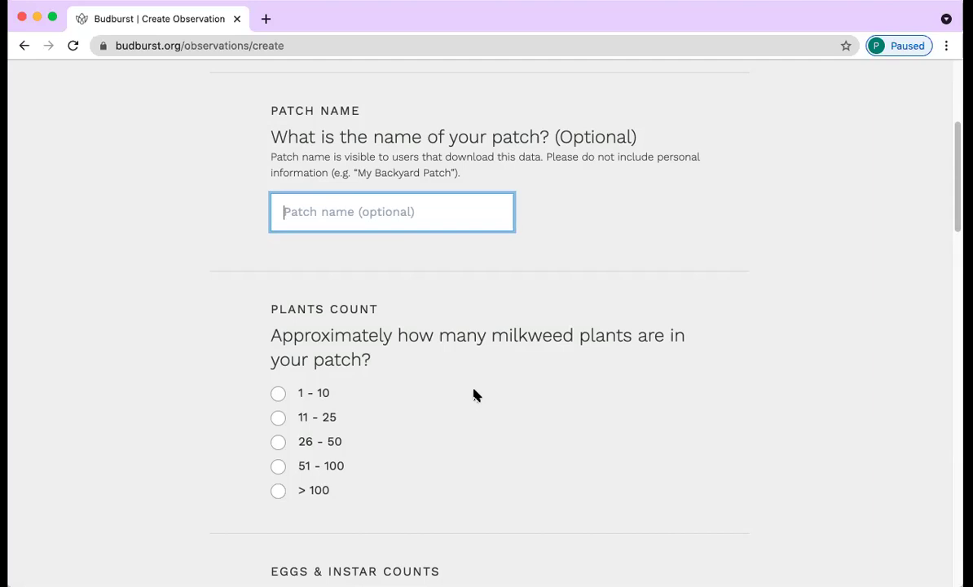
{"action": "type", "text": "Patch 1"}
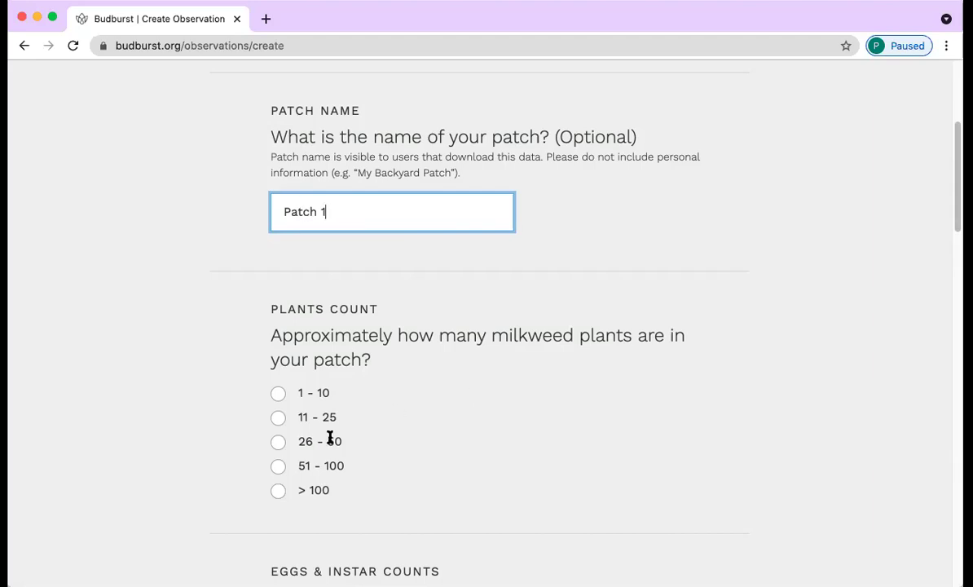
Step: Set the patch's plant count to 1 - 10 and the flowering stage of milkweed plant 1 to None
{"action": "scroll", "coordinate": [323, 428], "scroll_direction": "down", "scroll_amount": 5}
{"action": "scroll", "coordinate": [320, 391], "scroll_direction": "down", "scroll_amount": 2}
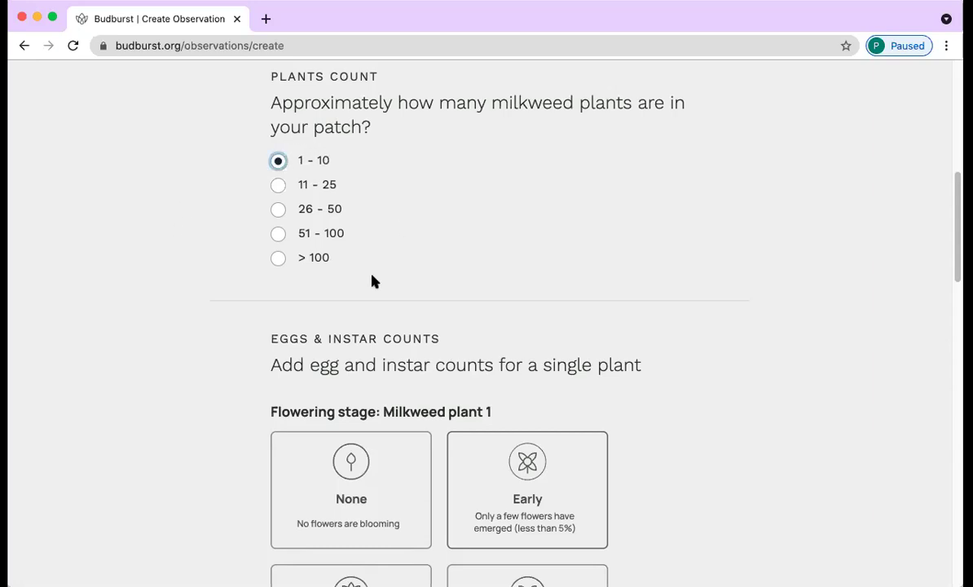
{"action": "scroll", "coordinate": [372, 281], "scroll_direction": "down", "scroll_amount": 5}
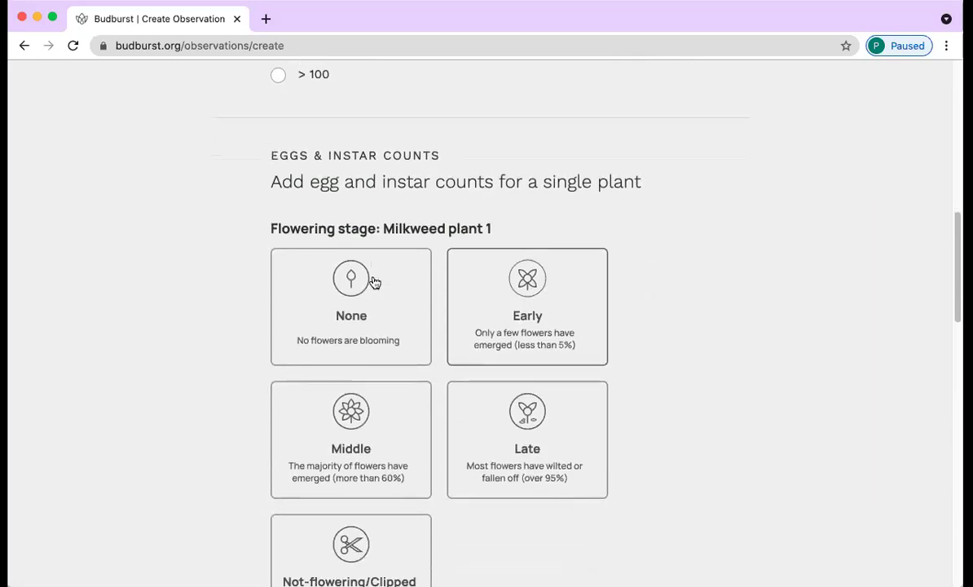
{"action": "scroll", "coordinate": [370, 219], "scroll_direction": "down", "scroll_amount": 3}
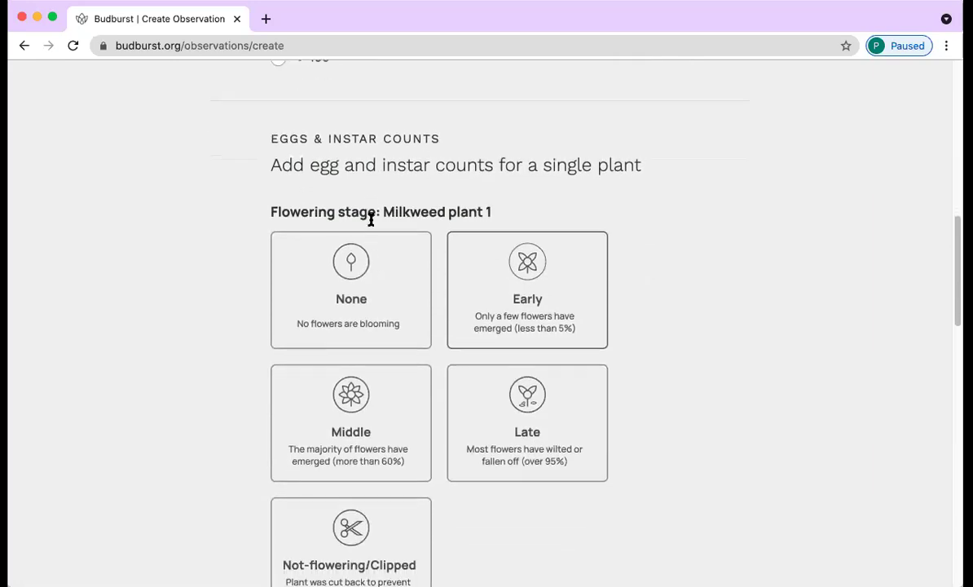
{"action": "scroll", "coordinate": [373, 225], "scroll_direction": "up", "scroll_amount": 1}
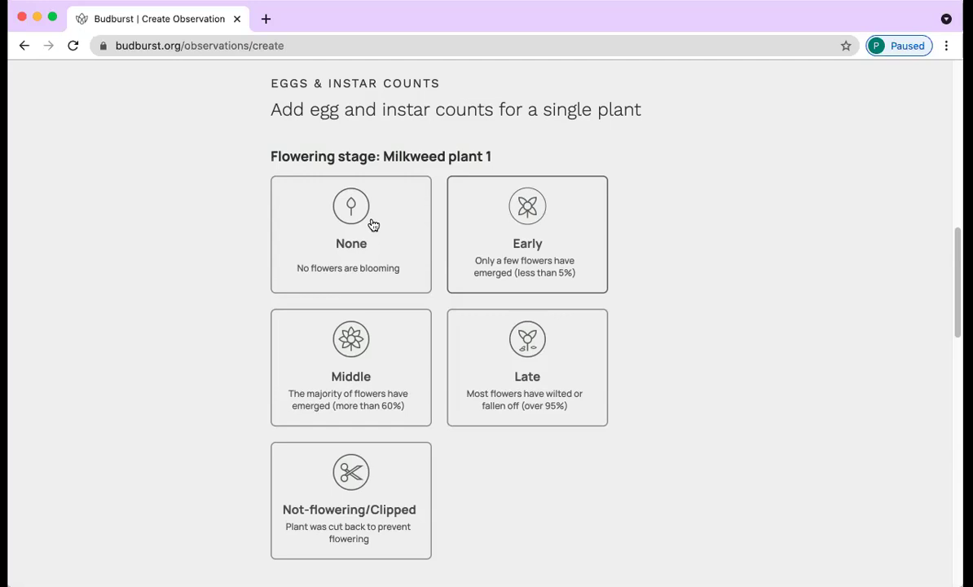
{"action": "left_click", "coordinate": [373, 225]}
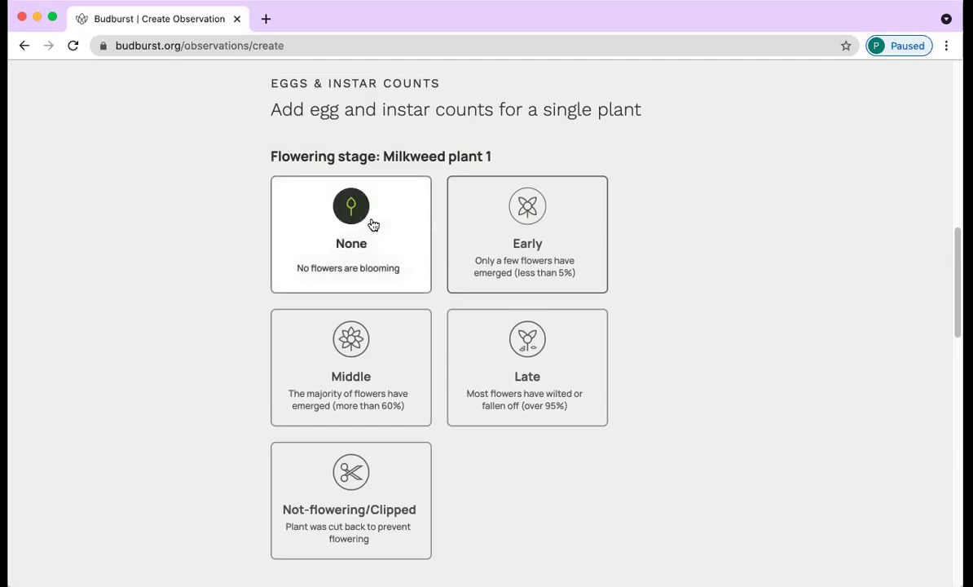
Step: Compare the basic and advanced egg and instar count fields for milkweed plant 1, returning to the basic version
{"action": "scroll", "coordinate": [373, 225], "scroll_direction": "down", "scroll_amount": 2}
{"action": "scroll", "coordinate": [374, 225], "scroll_direction": "down", "scroll_amount": 3}
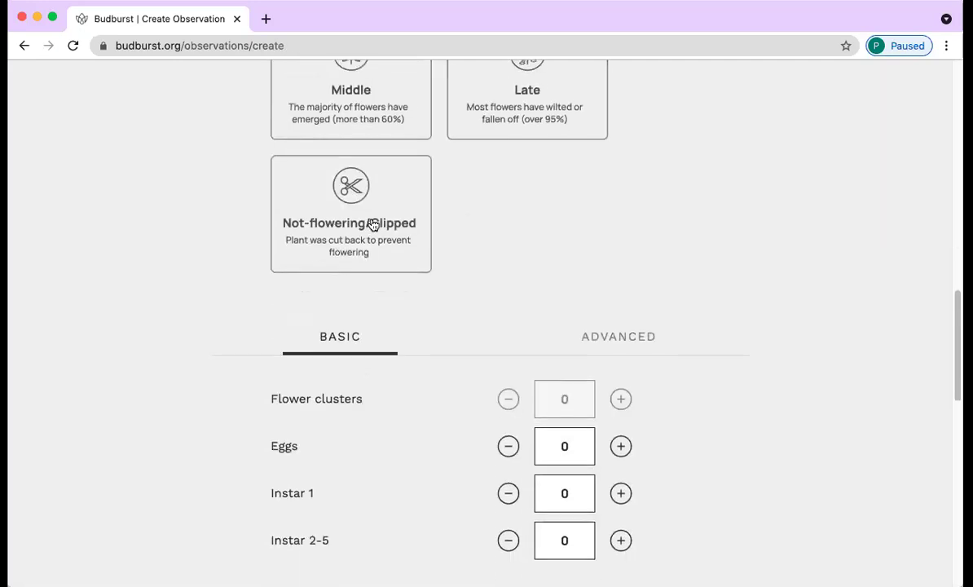
{"action": "scroll", "coordinate": [374, 221], "scroll_direction": "down", "scroll_amount": 3}
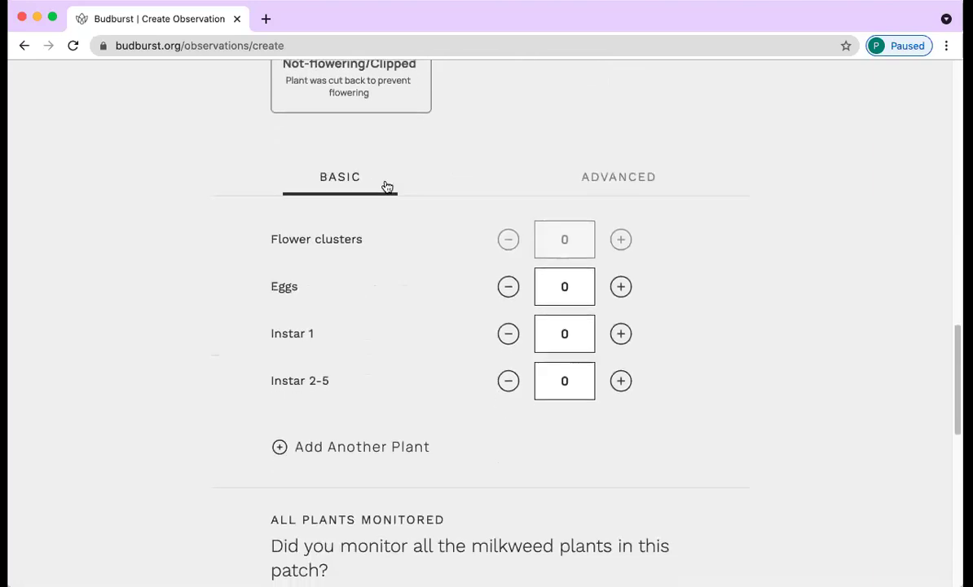
{"action": "scroll", "coordinate": [385, 187], "scroll_direction": "down", "scroll_amount": 2}
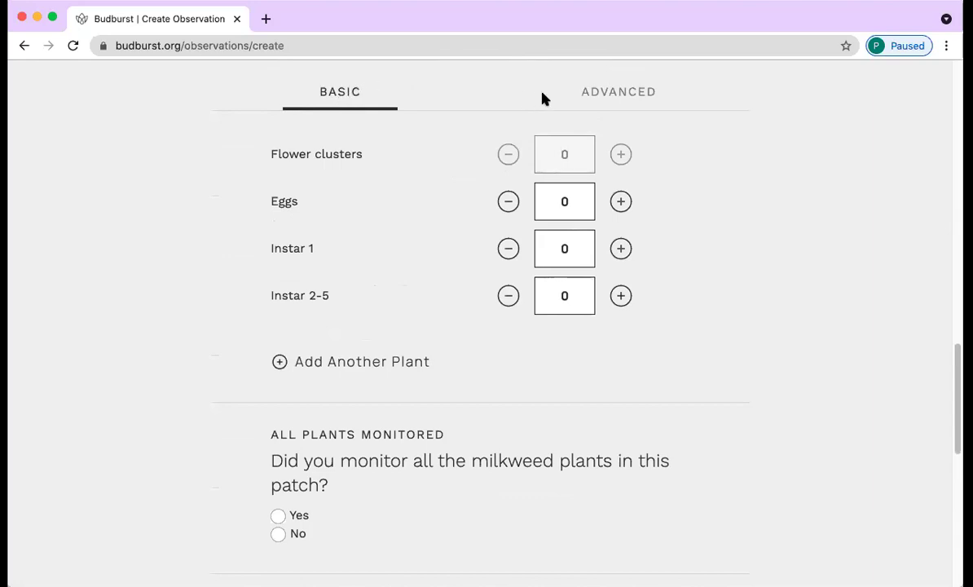
{"action": "left_click", "coordinate": [606, 91]}
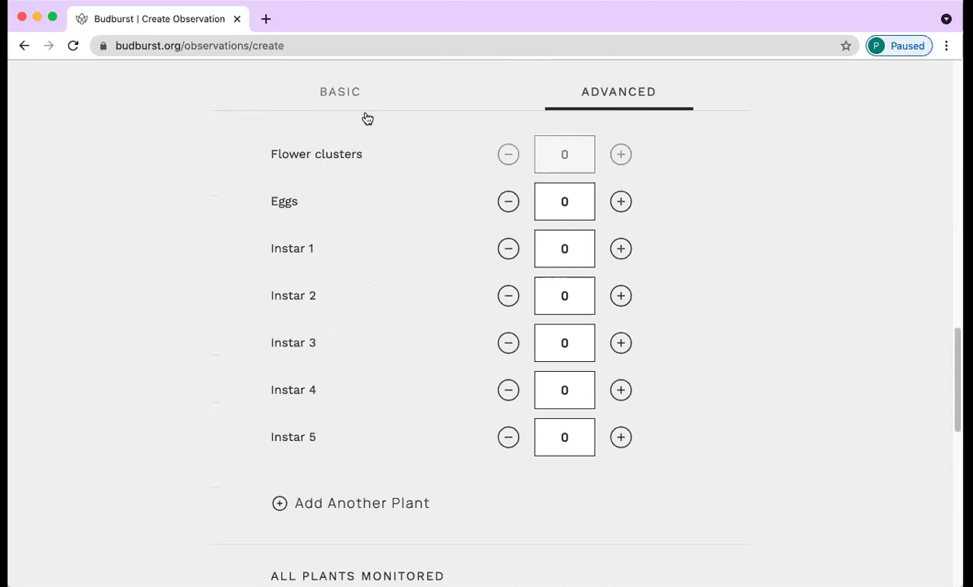
{"action": "left_click", "coordinate": [376, 89]}
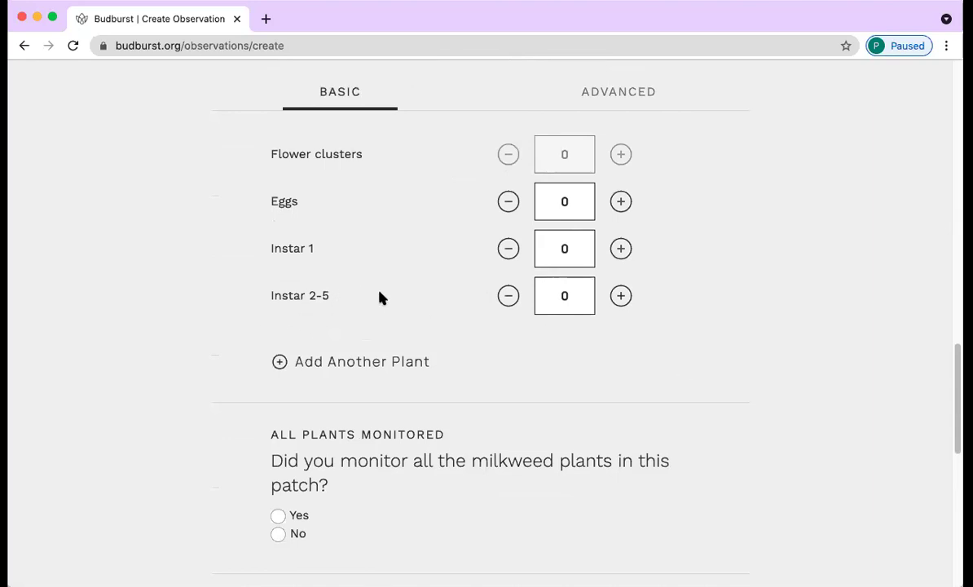
{"action": "scroll", "coordinate": [380, 298], "scroll_direction": "up", "scroll_amount": 2}
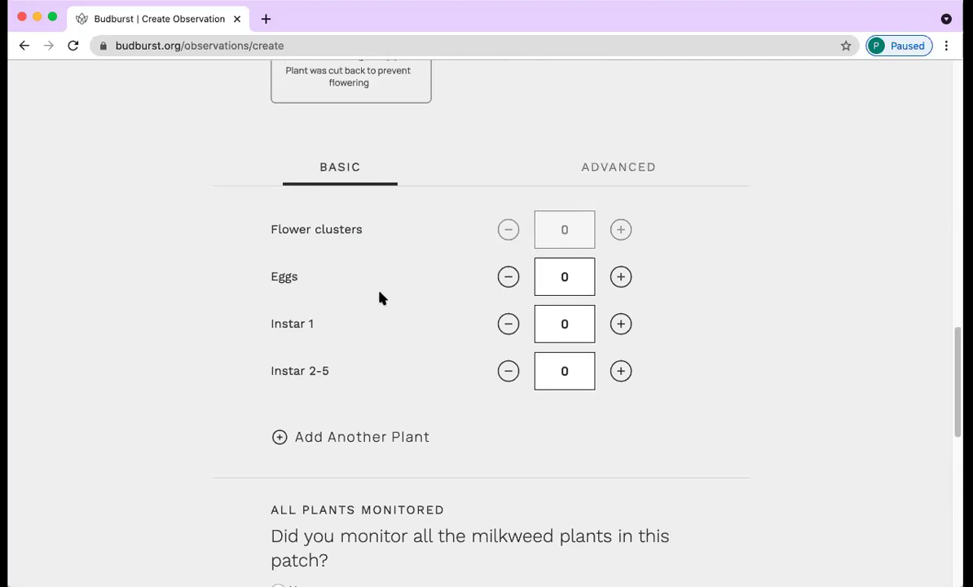
Step: Add a second milkweed plant to the patch and set its flowering stage to None
{"action": "scroll", "coordinate": [491, 229], "scroll_direction": "up", "scroll_amount": 10}
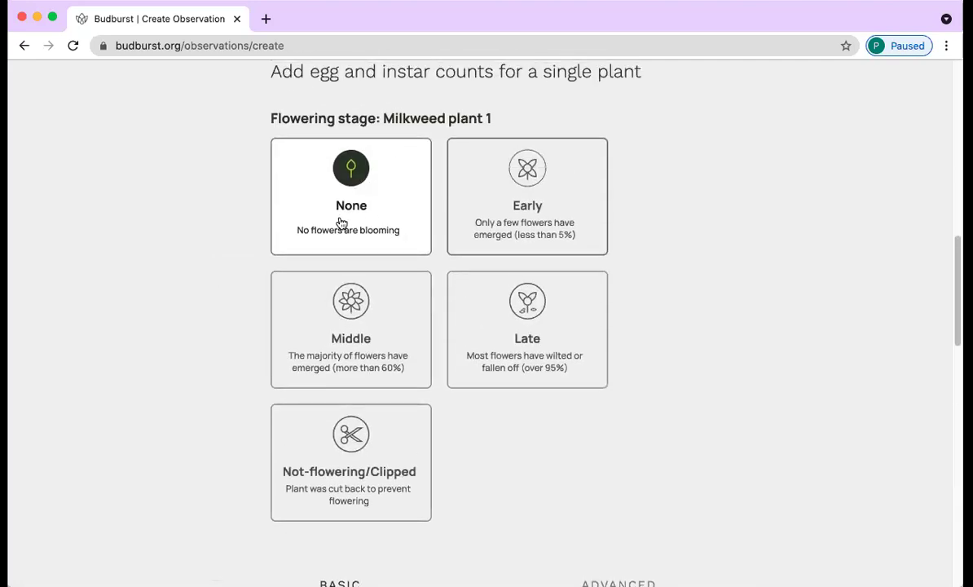
{"action": "scroll", "coordinate": [342, 223], "scroll_direction": "down", "scroll_amount": 5}
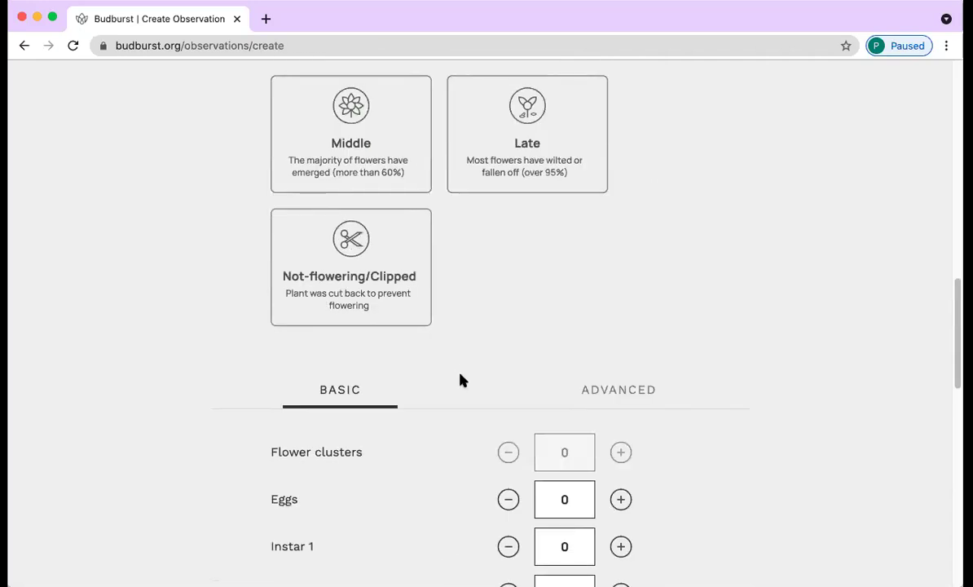
{"action": "scroll", "coordinate": [460, 381], "scroll_direction": "down", "scroll_amount": 3}
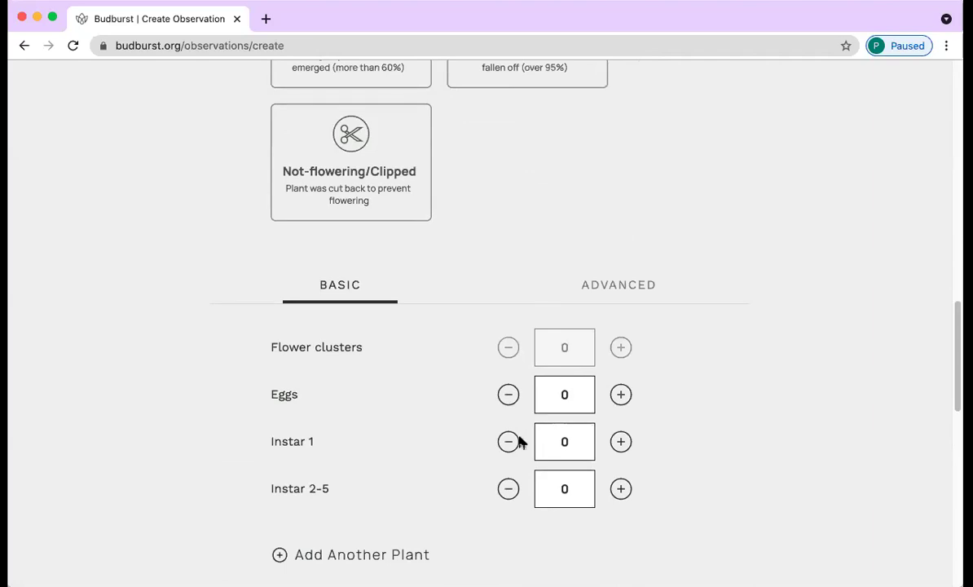
{"action": "scroll", "coordinate": [497, 522], "scroll_direction": "down", "scroll_amount": 3}
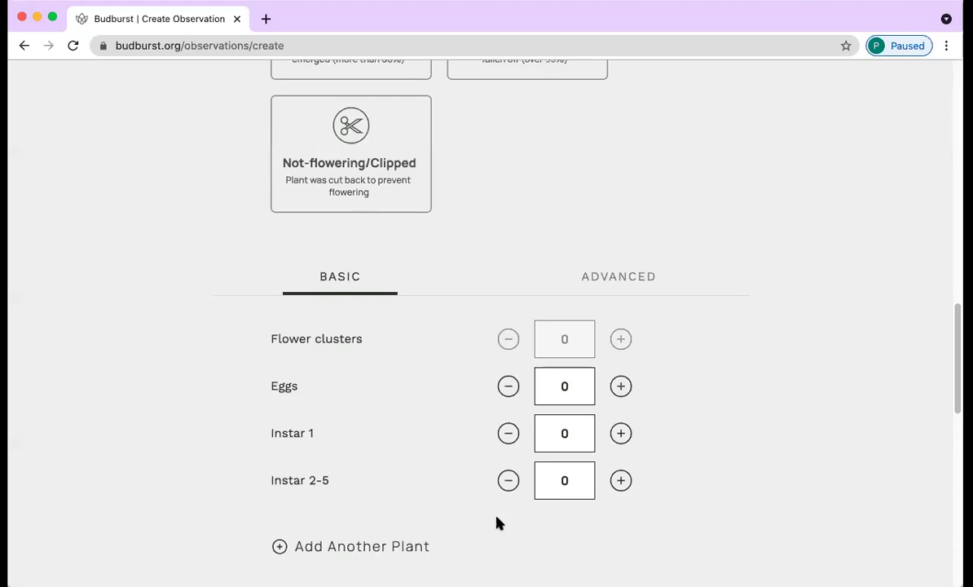
{"action": "left_click", "coordinate": [278, 392]}
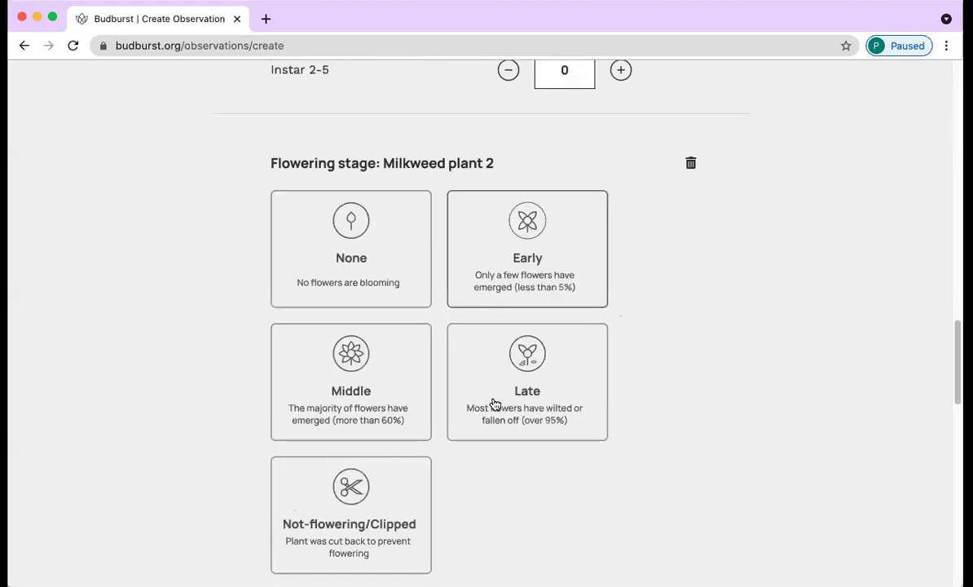
{"action": "scroll", "coordinate": [537, 433], "scroll_direction": "down", "scroll_amount": 2}
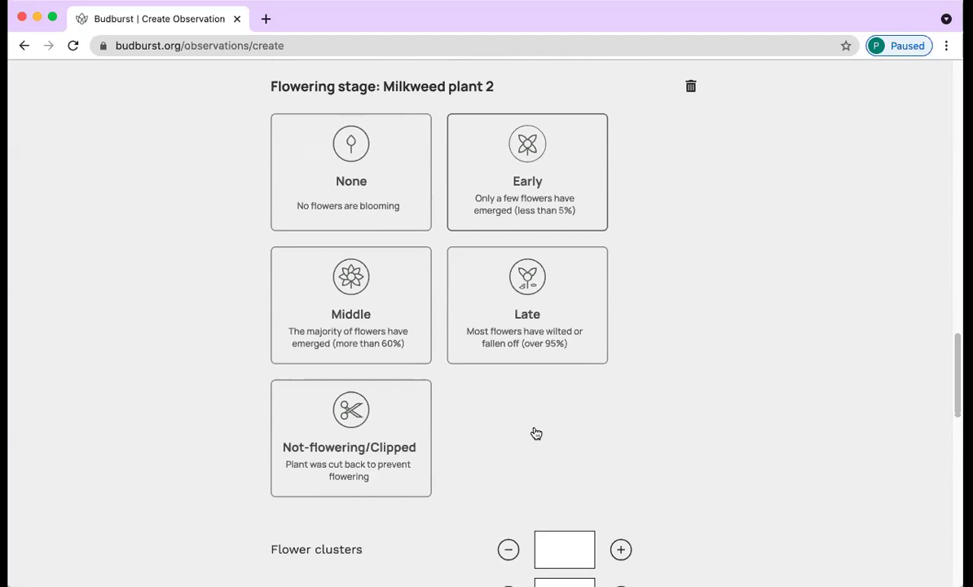
{"action": "left_click", "coordinate": [337, 200]}
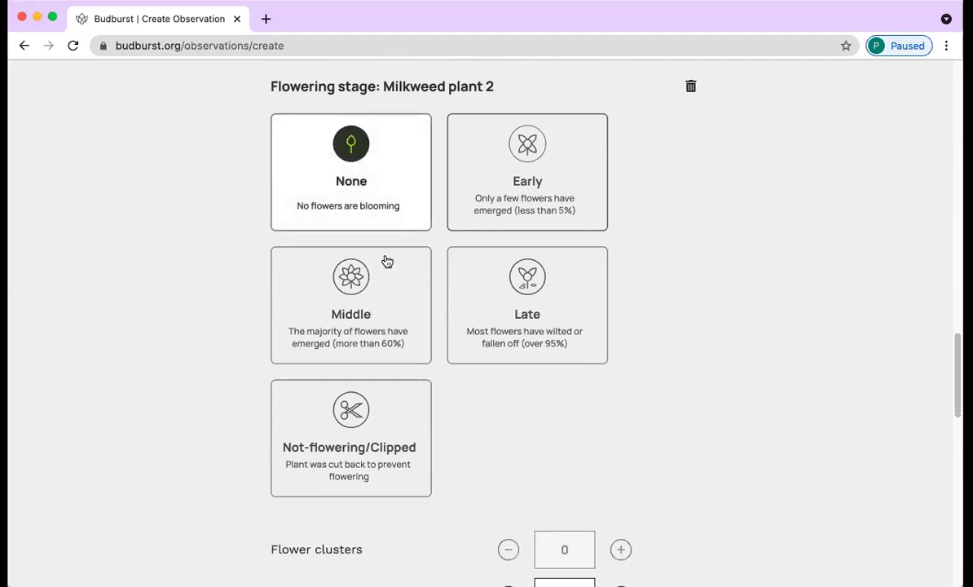
Step: Add a third milkweed plant to the patch and set its flowering stage to None
{"action": "scroll", "coordinate": [393, 267], "scroll_direction": "down", "scroll_amount": 4}
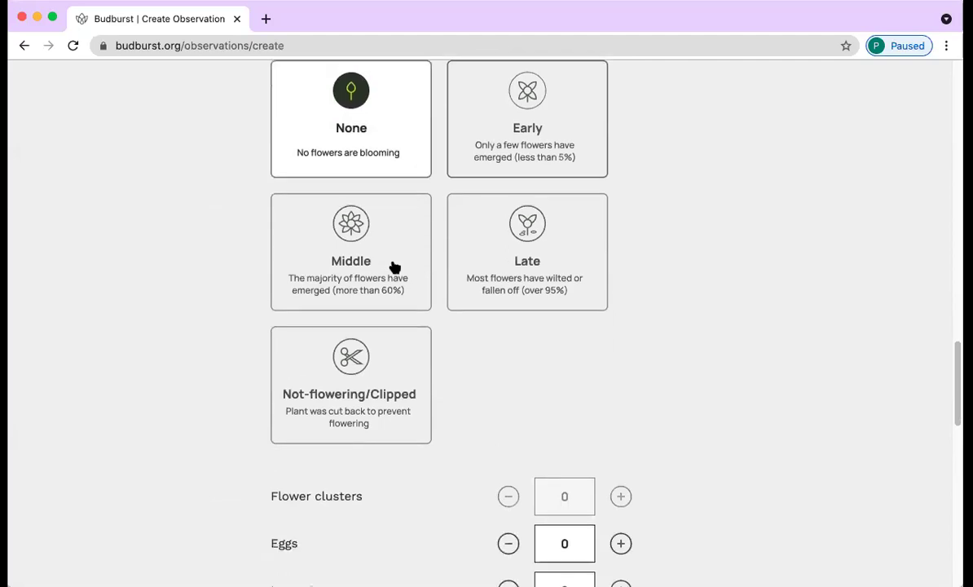
{"action": "scroll", "coordinate": [415, 344], "scroll_direction": "down", "scroll_amount": 2}
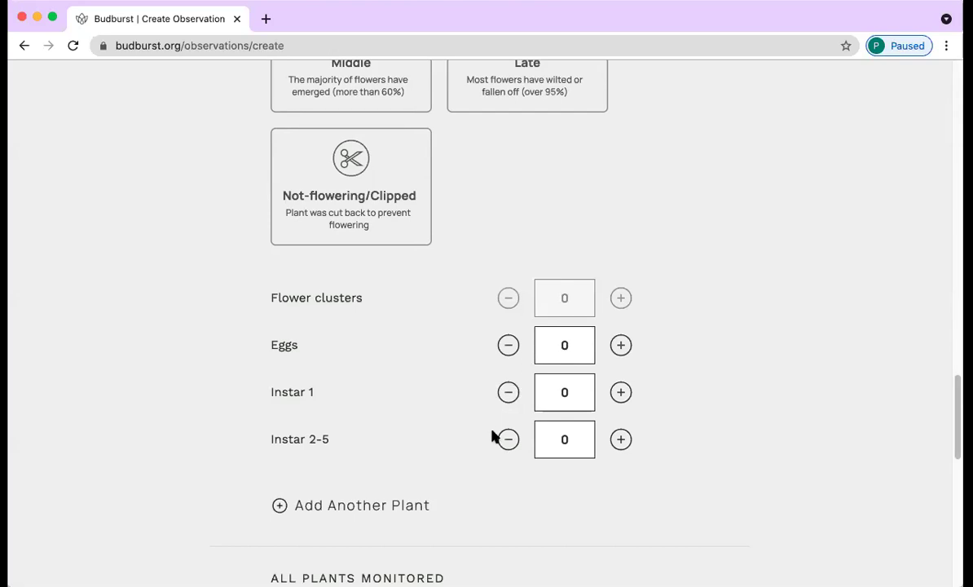
{"action": "scroll", "coordinate": [493, 435], "scroll_direction": "down", "scroll_amount": 1}
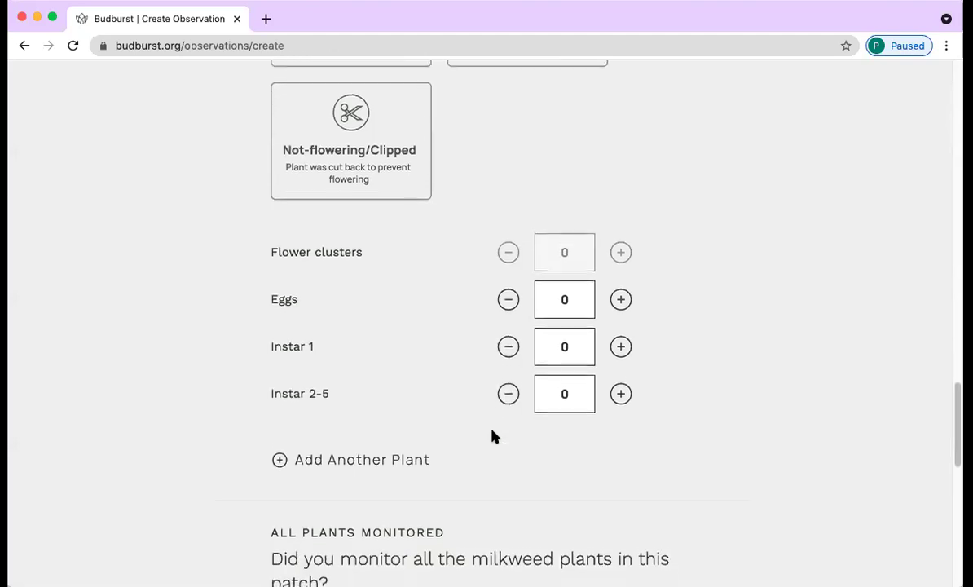
{"action": "left_click", "coordinate": [363, 455]}
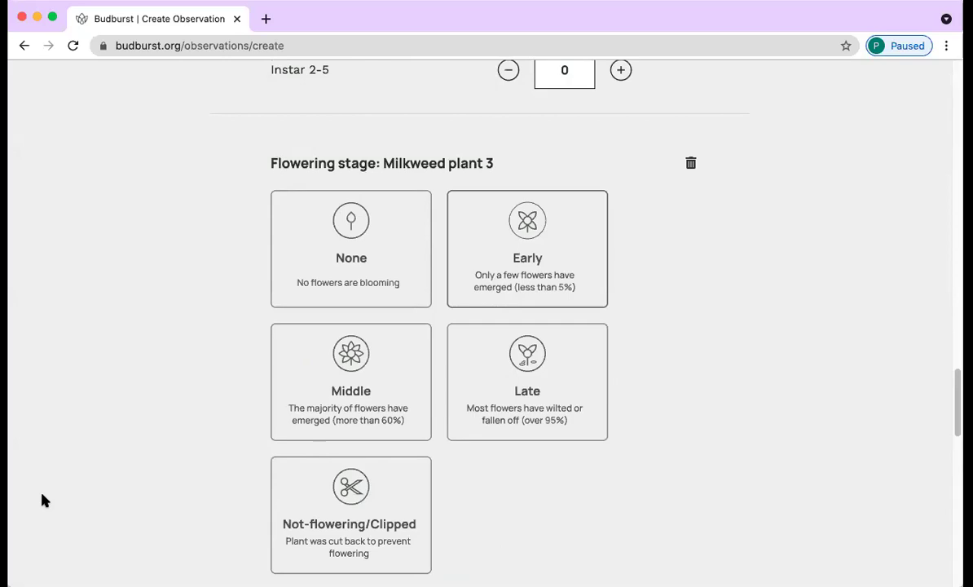
{"action": "left_click", "coordinate": [349, 279]}
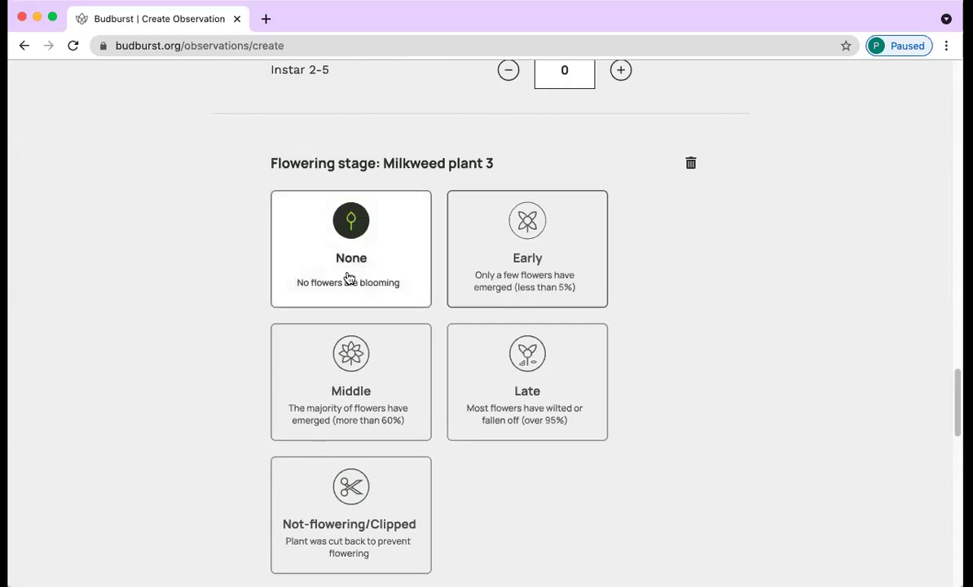
Step: Answer Yes to having monitored all the milkweed plants in this patch
{"action": "scroll", "coordinate": [349, 278], "scroll_direction": "down", "scroll_amount": 3}
{"action": "scroll", "coordinate": [349, 279], "scroll_direction": "down", "scroll_amount": 1}
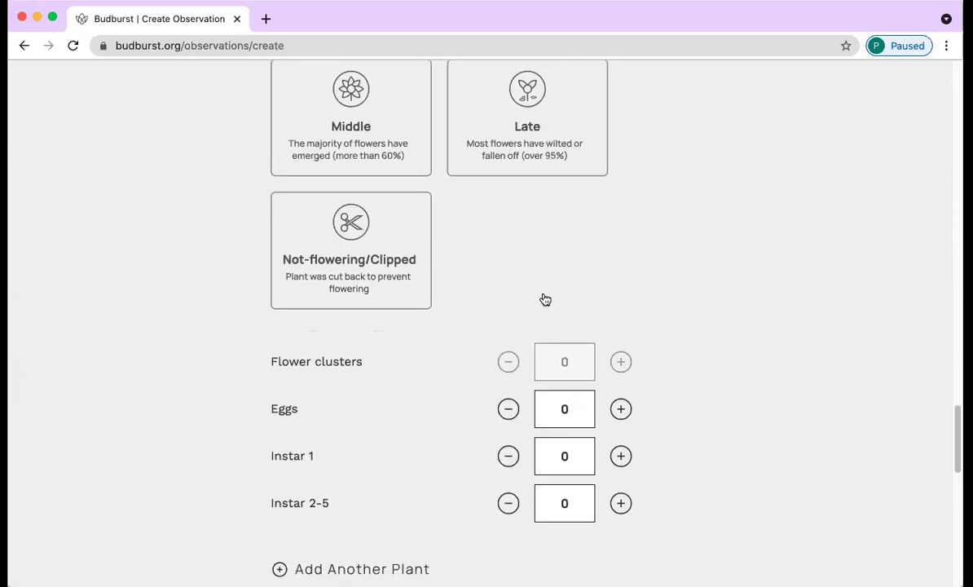
{"action": "scroll", "coordinate": [582, 361], "scroll_direction": "down", "scroll_amount": 2}
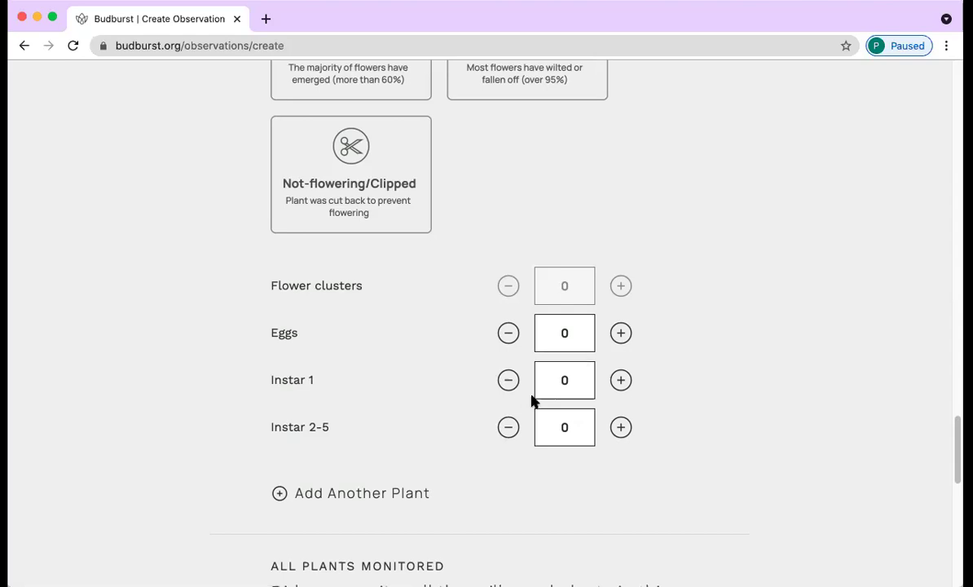
{"action": "scroll", "coordinate": [532, 399], "scroll_direction": "down", "scroll_amount": 1}
{"action": "left_click", "coordinate": [362, 464]}
{"action": "scroll", "coordinate": [529, 394], "scroll_direction": "up", "scroll_amount": 1}
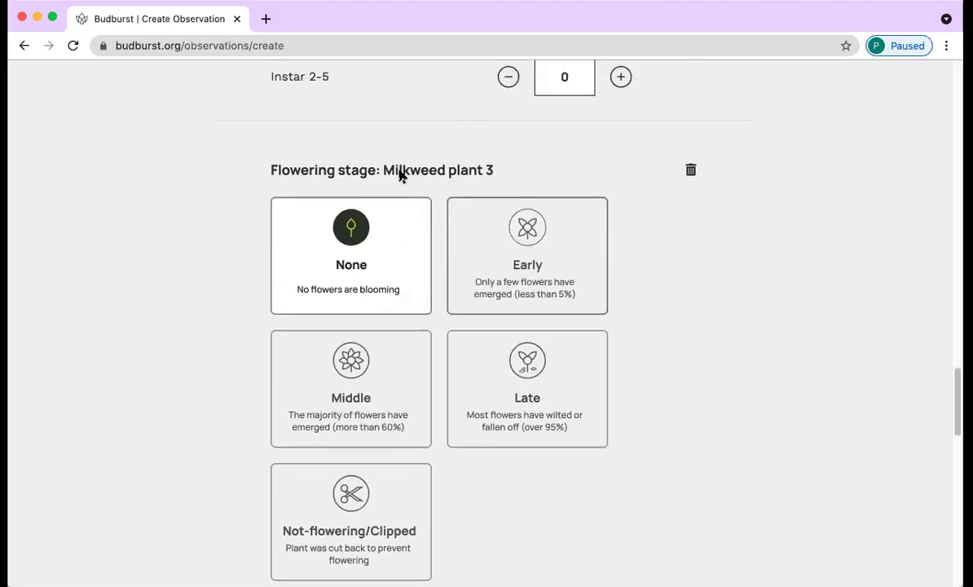
{"action": "scroll", "coordinate": [598, 181], "scroll_direction": "down", "scroll_amount": 5}
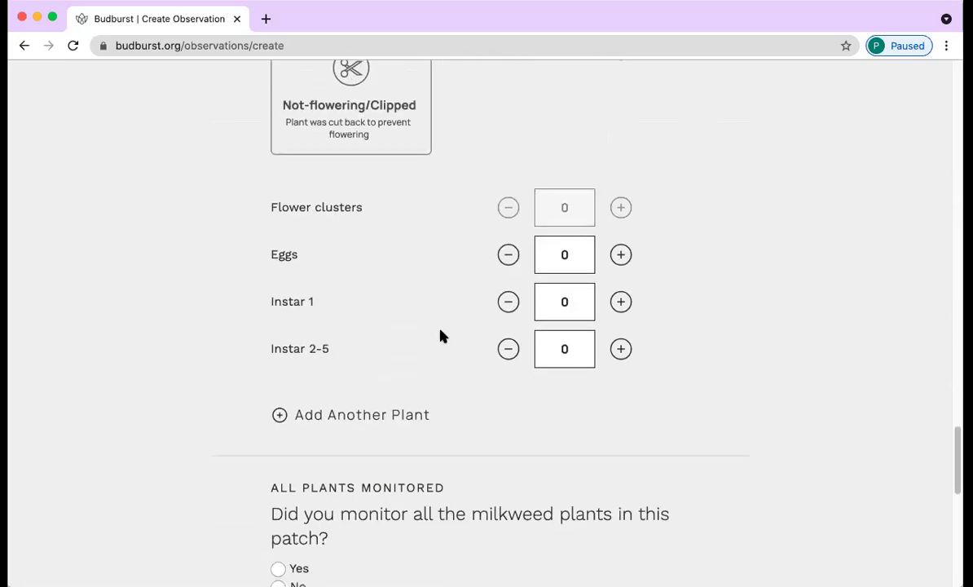
{"action": "scroll", "coordinate": [432, 333], "scroll_direction": "down", "scroll_amount": 1}
{"action": "scroll", "coordinate": [383, 341], "scroll_direction": "down", "scroll_amount": 2}
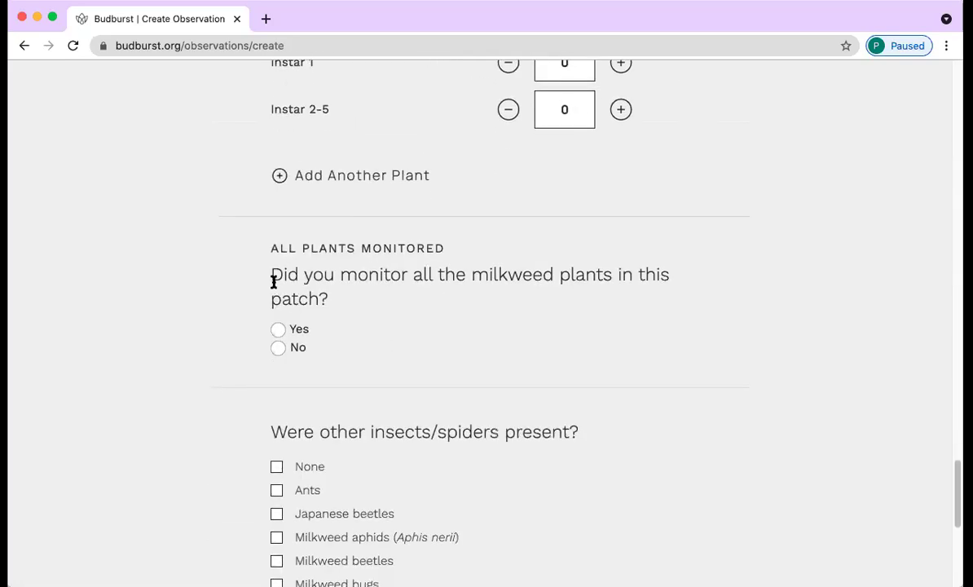
{"action": "scroll", "coordinate": [321, 310], "scroll_direction": "down", "scroll_amount": 1}
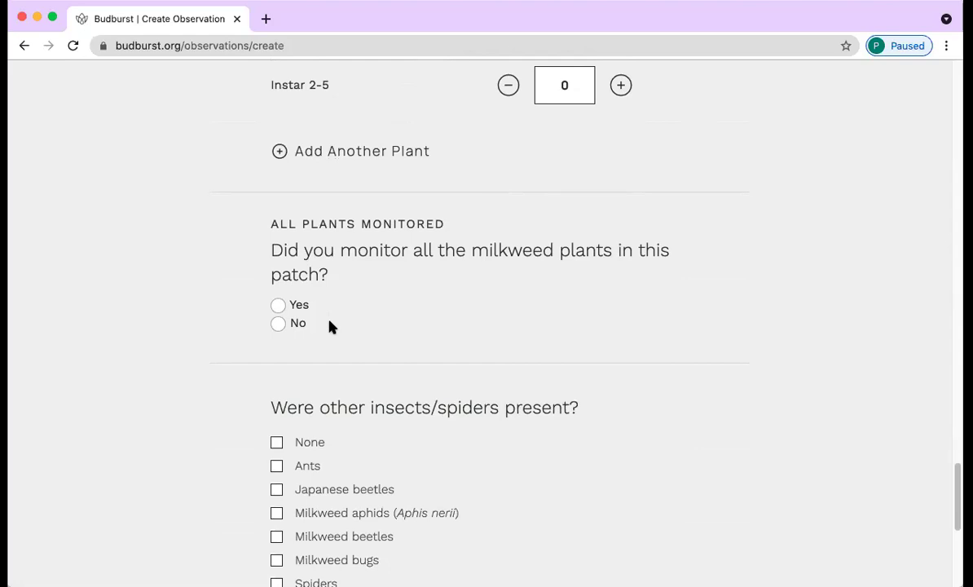
{"action": "left_click", "coordinate": [278, 305]}
Step: Record None for other insects/spiders present on the plants
{"action": "scroll", "coordinate": [353, 333], "scroll_direction": "down", "scroll_amount": 5}
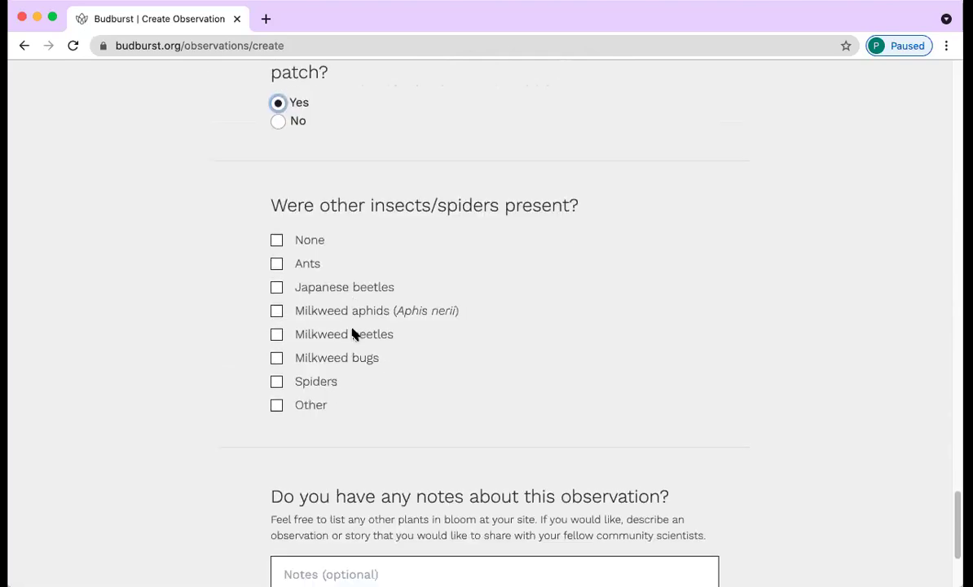
{"action": "scroll", "coordinate": [353, 333], "scroll_direction": "down", "scroll_amount": 2}
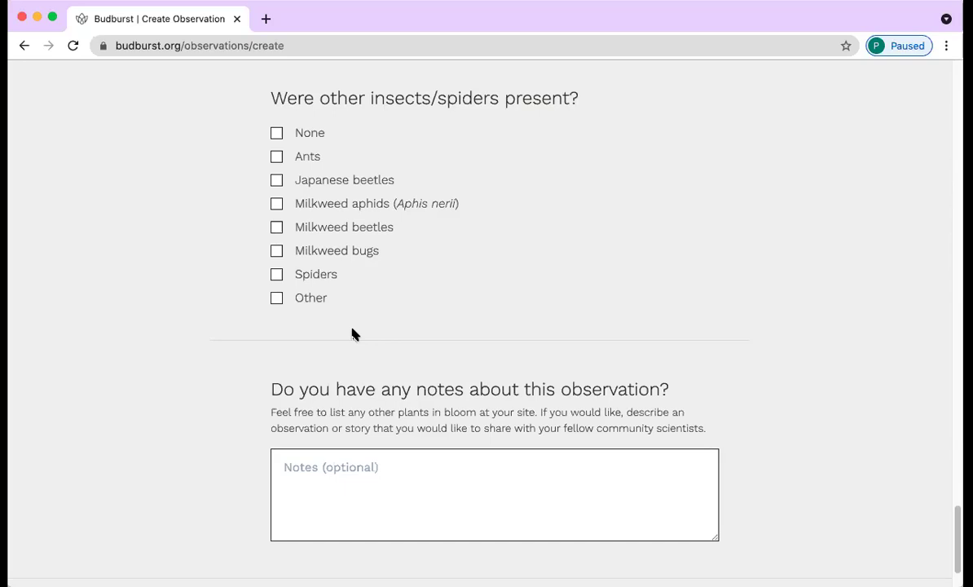
{"action": "left_click", "coordinate": [277, 134]}
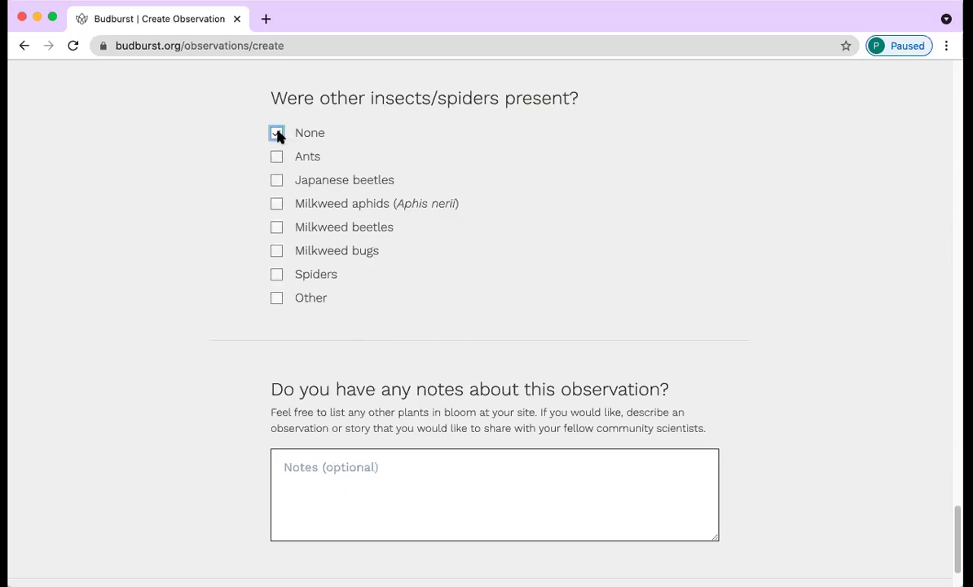
Step: Try the Other option for insects/spiders present and restore the answer to None
{"action": "left_click", "coordinate": [278, 133]}
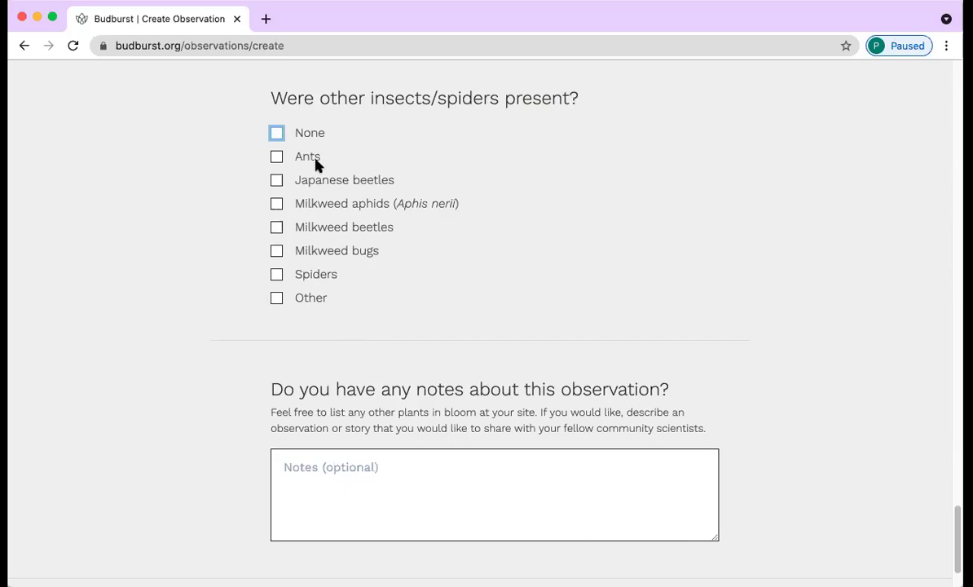
{"action": "left_click", "coordinate": [278, 299]}
{"action": "left_click", "coordinate": [321, 327]}
{"action": "left_click", "coordinate": [277, 132]}
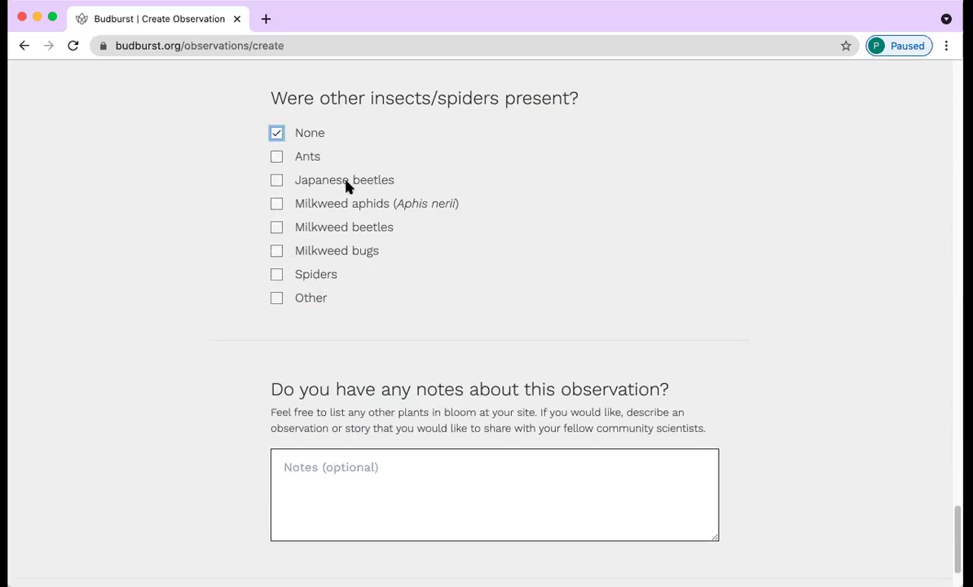
Step: Leave the optional observation notes blank and save the observation
{"action": "scroll", "coordinate": [346, 186], "scroll_direction": "down", "scroll_amount": 2}
{"action": "left_click", "coordinate": [346, 412]}
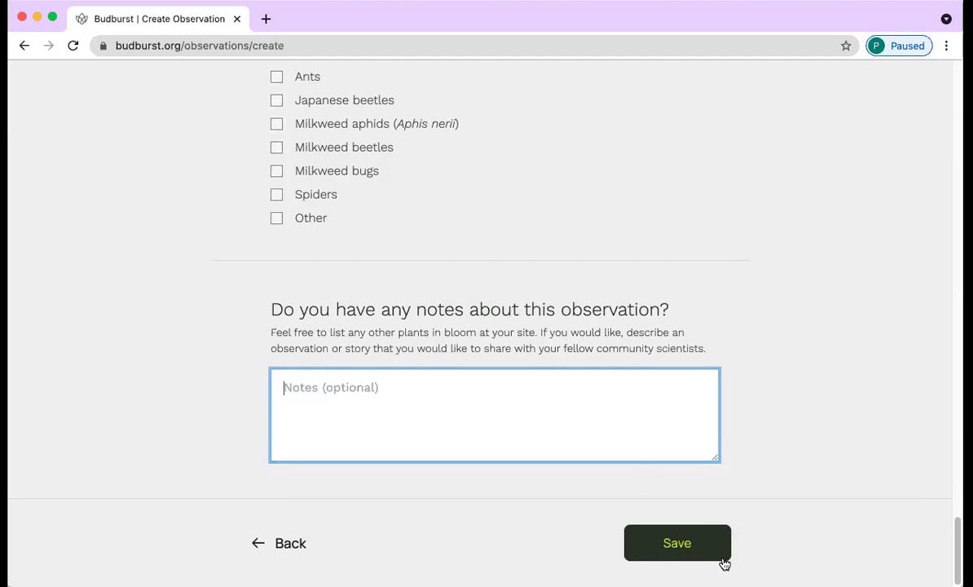
{"action": "left_click", "coordinate": [689, 554]}
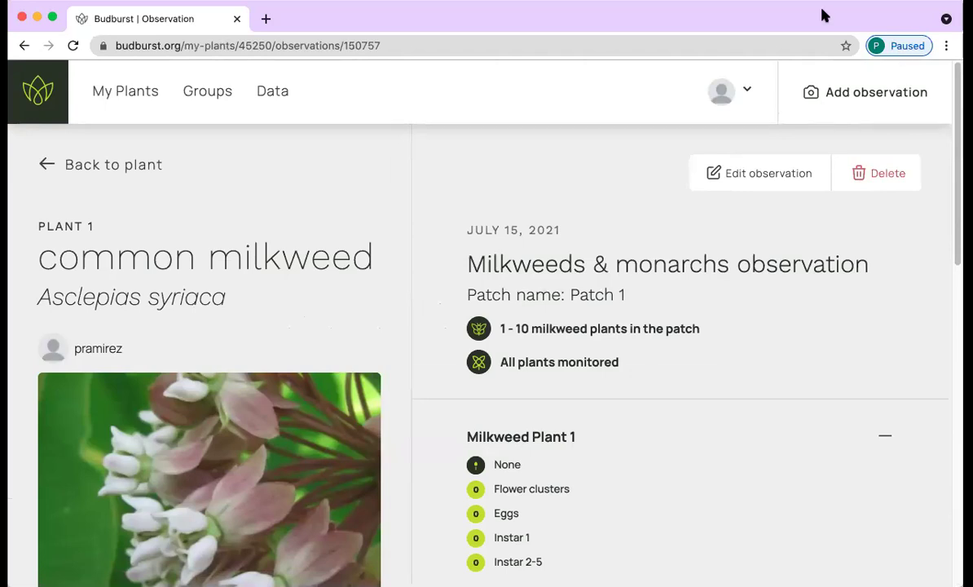
Step: Review the saved Patch 1 observation, expanding the details of Milkweed Plant 2 and Milkweed Plant 3
{"action": "scroll", "coordinate": [445, 350], "scroll_direction": "down", "scroll_amount": 3}
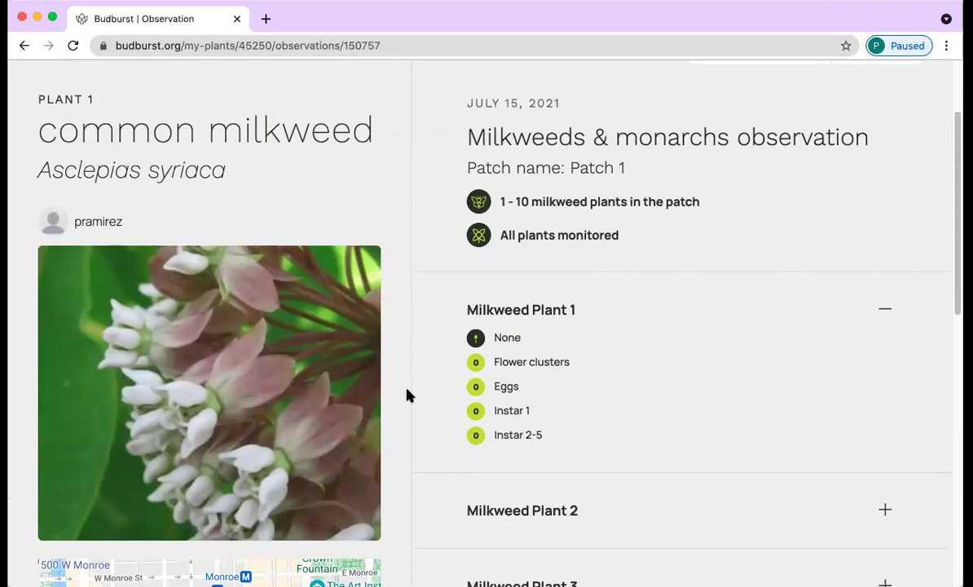
{"action": "scroll", "coordinate": [406, 394], "scroll_direction": "down", "scroll_amount": 5}
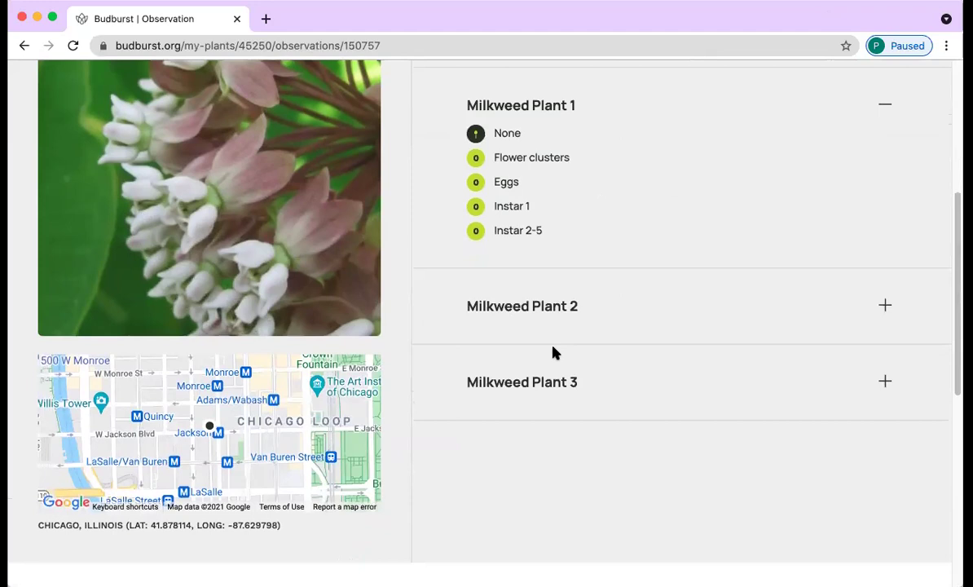
{"action": "scroll", "coordinate": [553, 352], "scroll_direction": "up", "scroll_amount": 2}
{"action": "scroll", "coordinate": [641, 333], "scroll_direction": "up", "scroll_amount": 2}
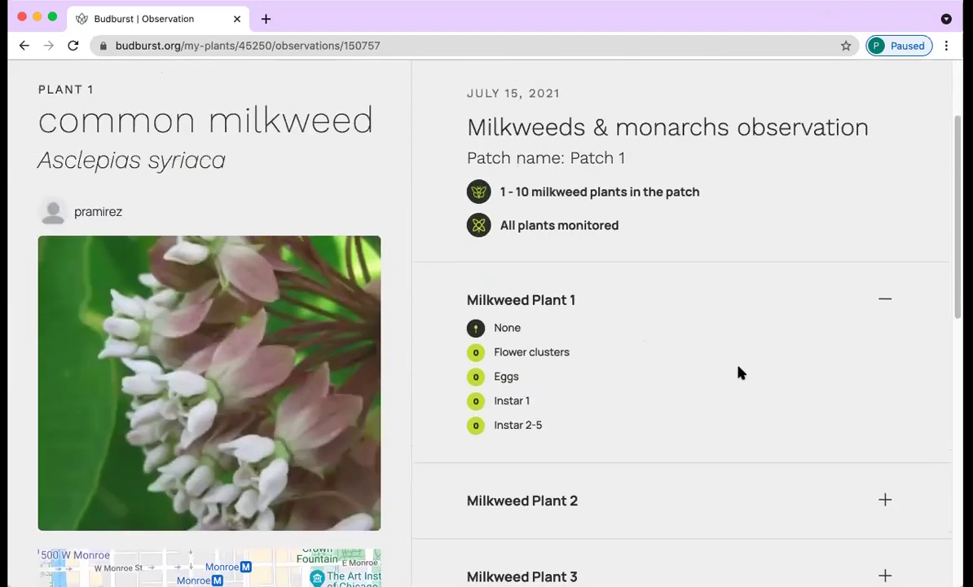
{"action": "left_click", "coordinate": [886, 501]}
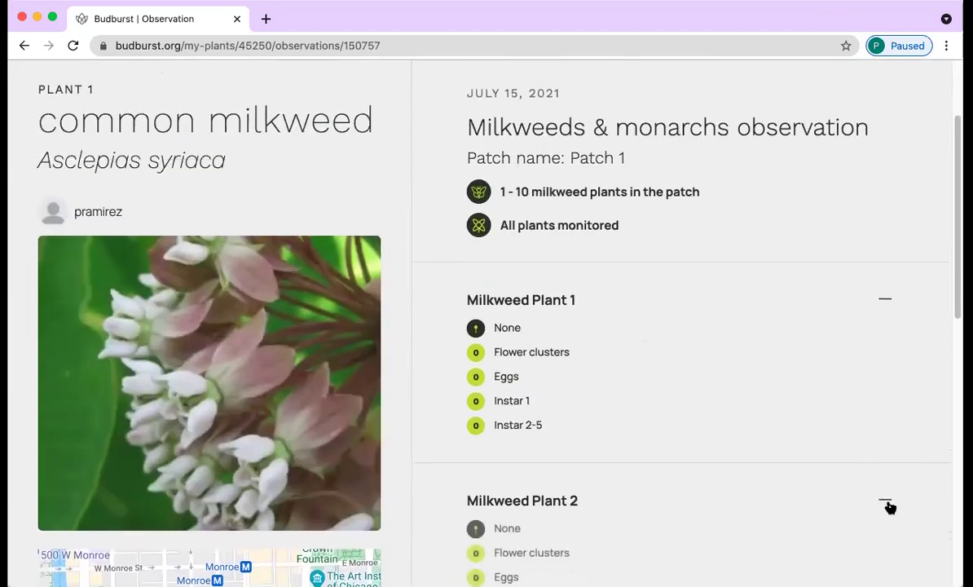
{"action": "scroll", "coordinate": [889, 506], "scroll_direction": "down", "scroll_amount": 2}
{"action": "scroll", "coordinate": [887, 507], "scroll_direction": "down", "scroll_amount": 2}
{"action": "left_click", "coordinate": [885, 495]}
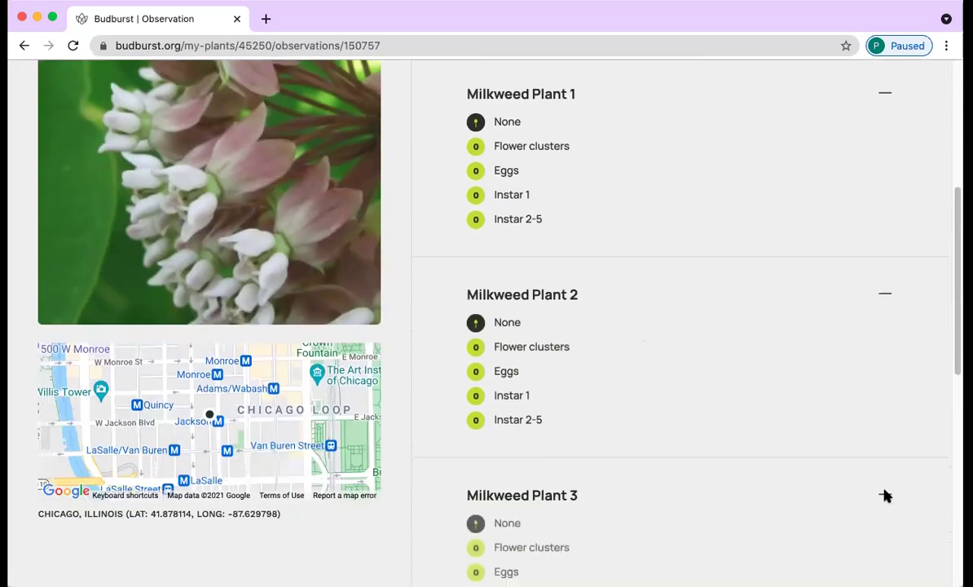
{"action": "scroll", "coordinate": [885, 495], "scroll_direction": "up", "scroll_amount": 5}
{"action": "scroll", "coordinate": [887, 496], "scroll_direction": "up", "scroll_amount": 3}
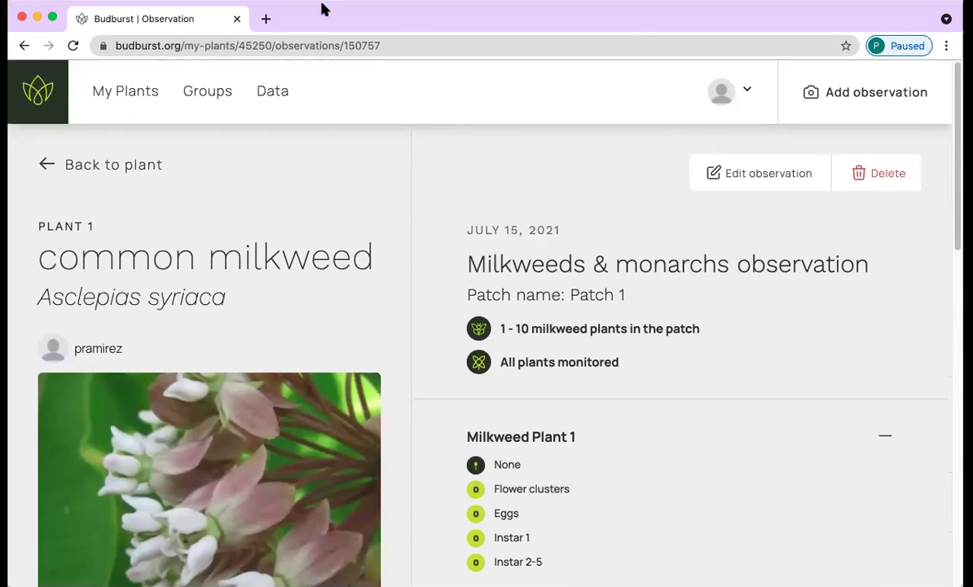
Step: Go to My Plants and open a new observation for the Chicago Plant 1 common milkweed, closing the form without entering anything
{"action": "left_click", "coordinate": [142, 91]}
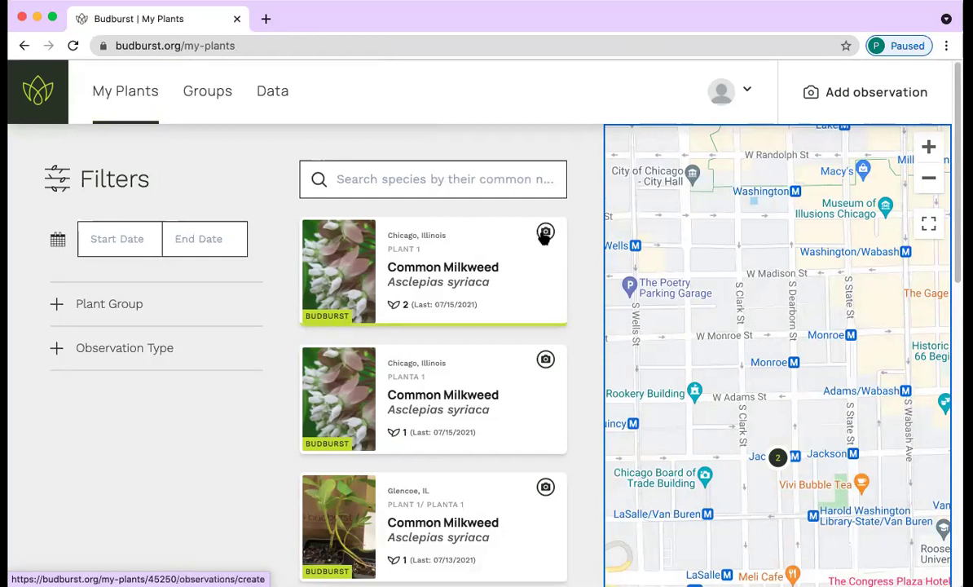
{"action": "left_click", "coordinate": [544, 235]}
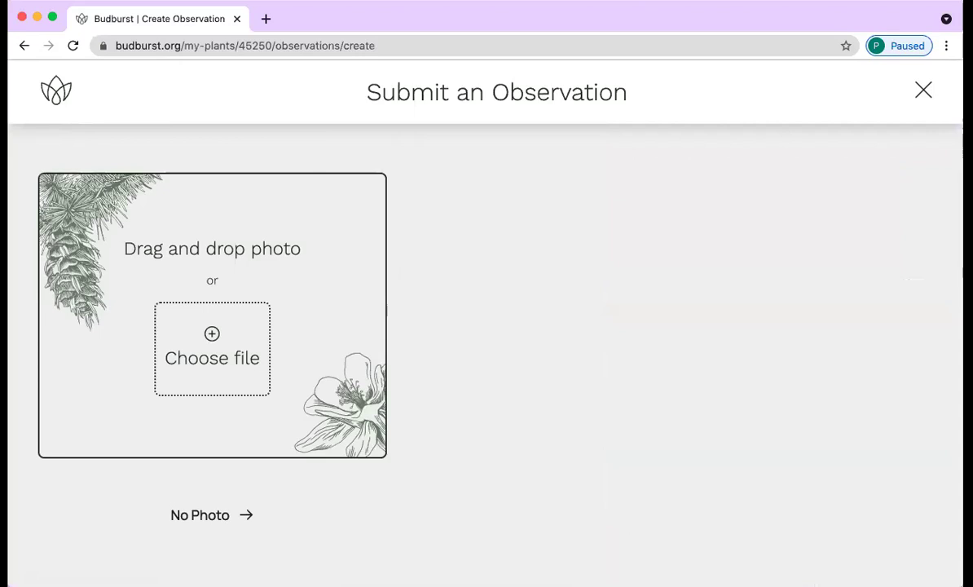
{"action": "left_click", "coordinate": [922, 89]}
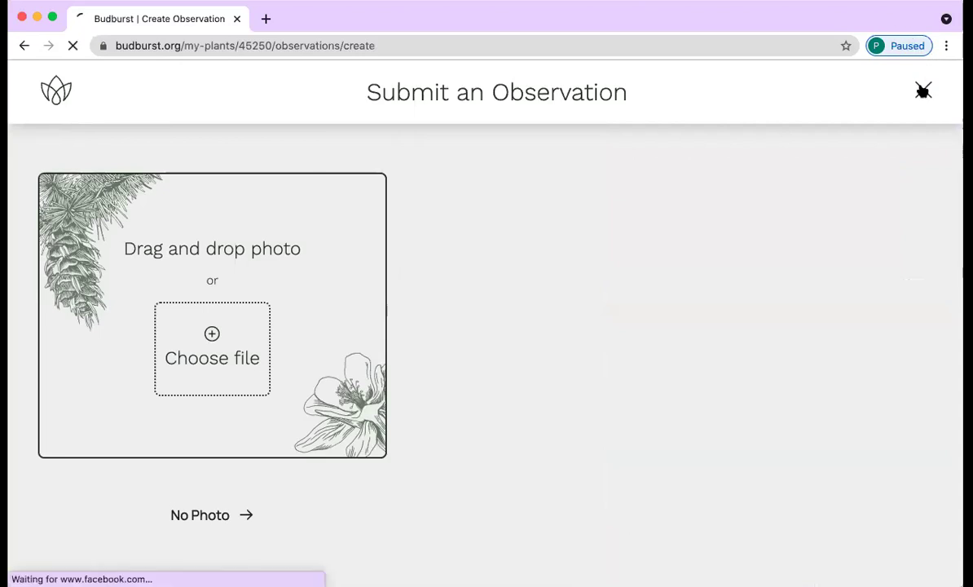